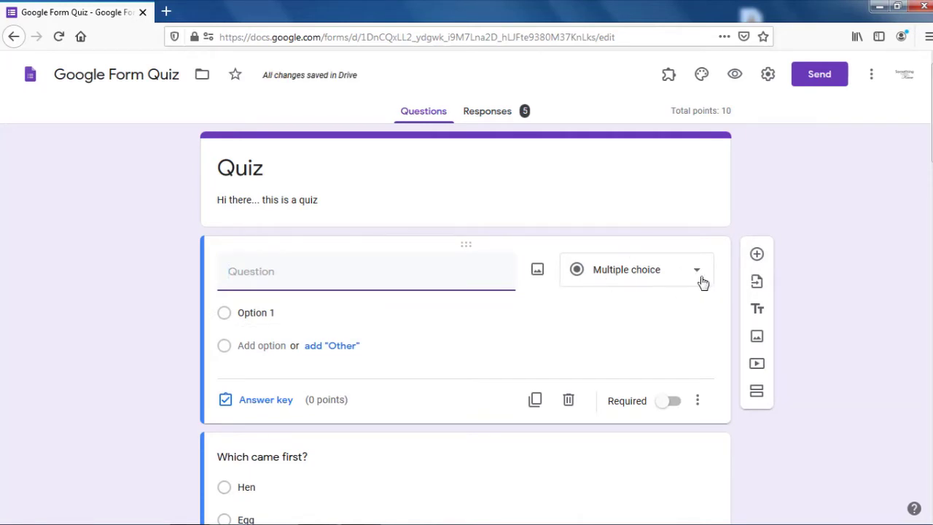
- Change the blank question to the Short answer type and title it "Full Name"
{"action": "left_click", "coordinate": [700, 281]}
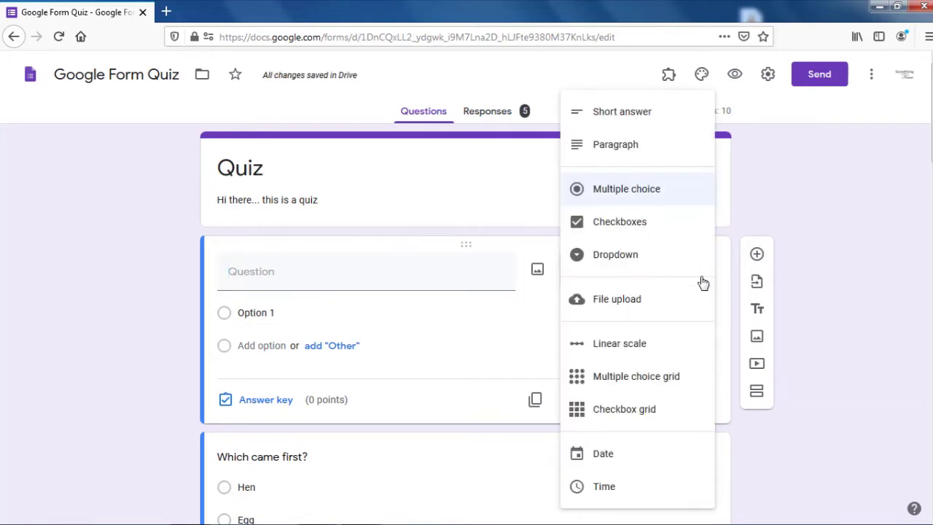
{"action": "left_click", "coordinate": [632, 119]}
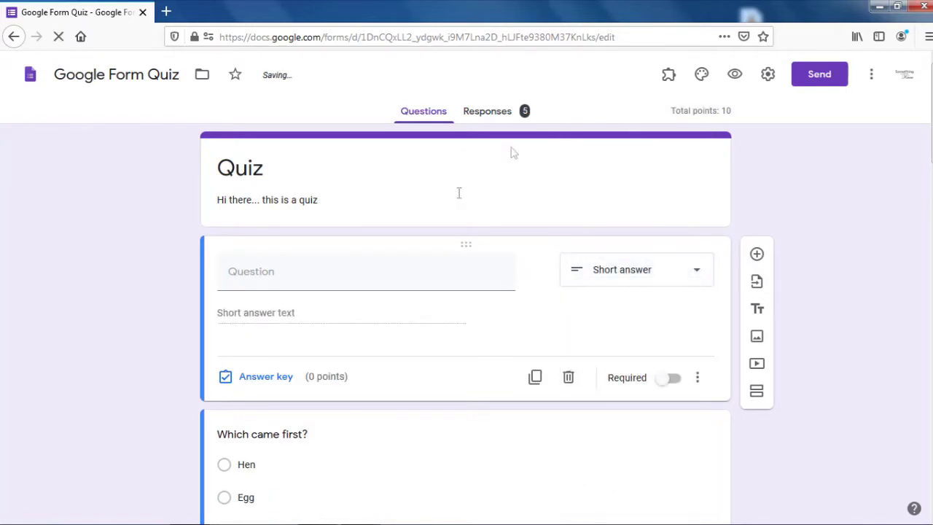
{"action": "left_click", "coordinate": [454, 276]}
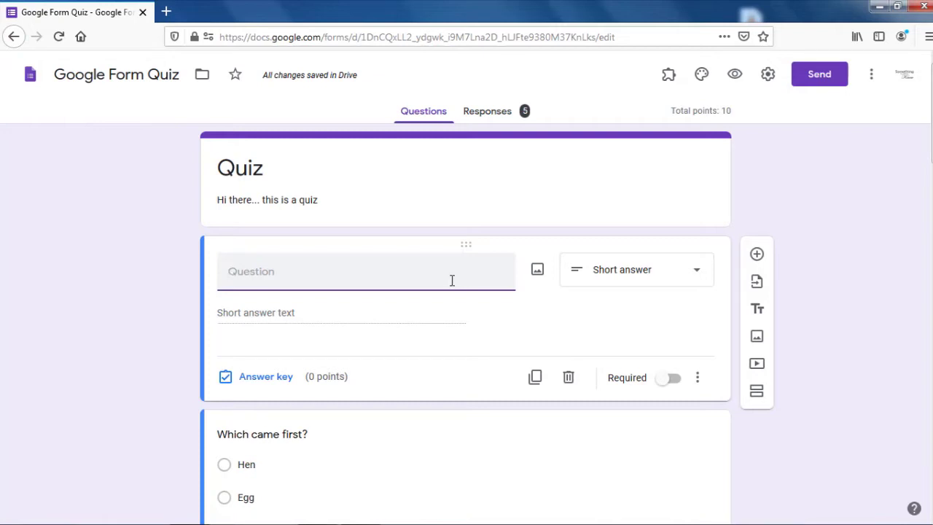
{"action": "type", "text": "Full Name"}
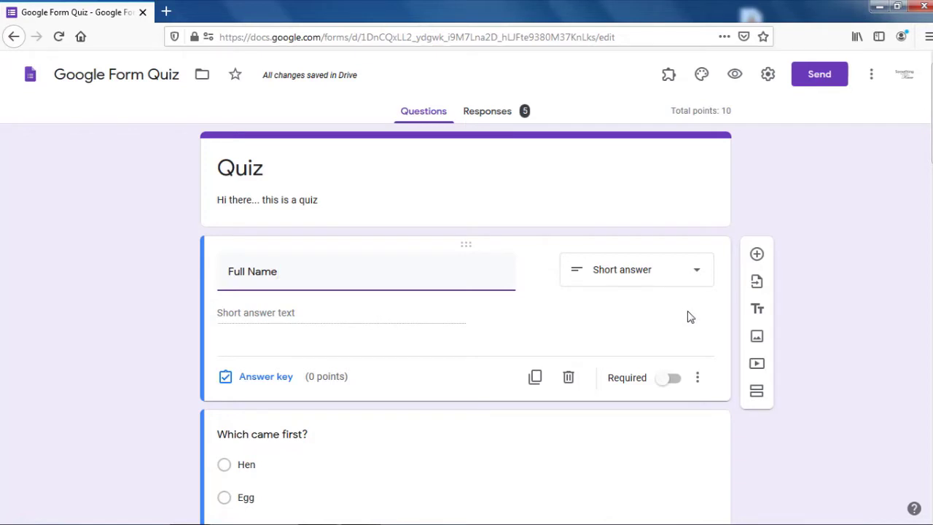
- Add a Short answer question below Full Name reading "Where is the Eiffel Tower located?"
{"action": "left_click", "coordinate": [757, 254]}
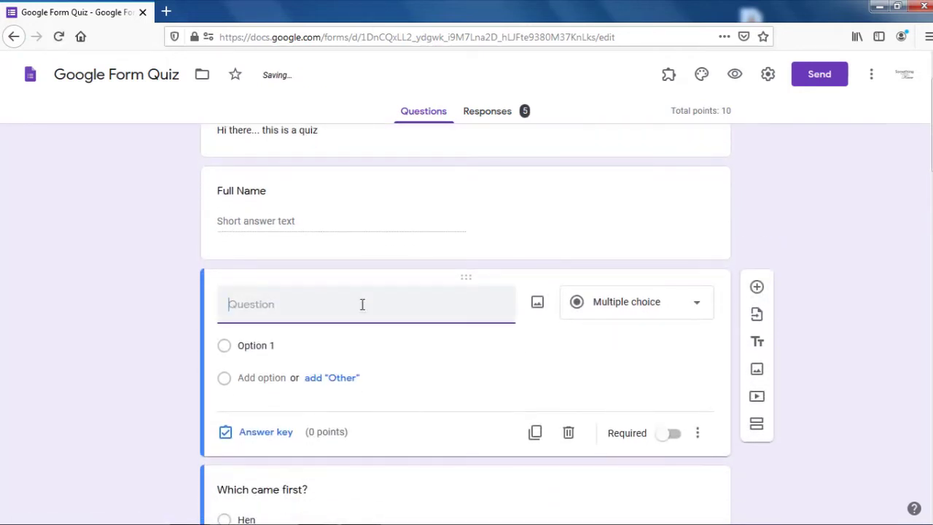
{"action": "type", "text": "W"}
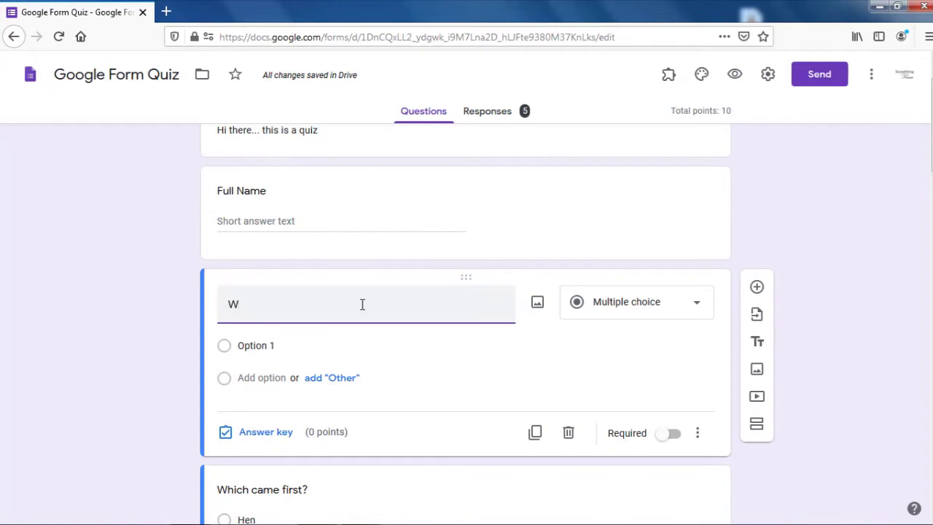
{"action": "type", "text": "here is the Eiffe"}
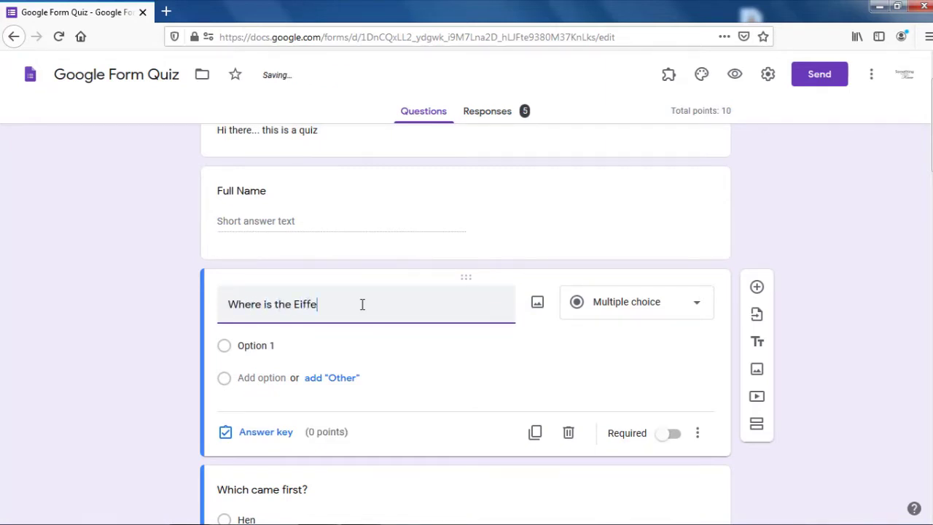
{"action": "type", "text": "l Tower located?"}
{"action": "left_click", "coordinate": [677, 307]}
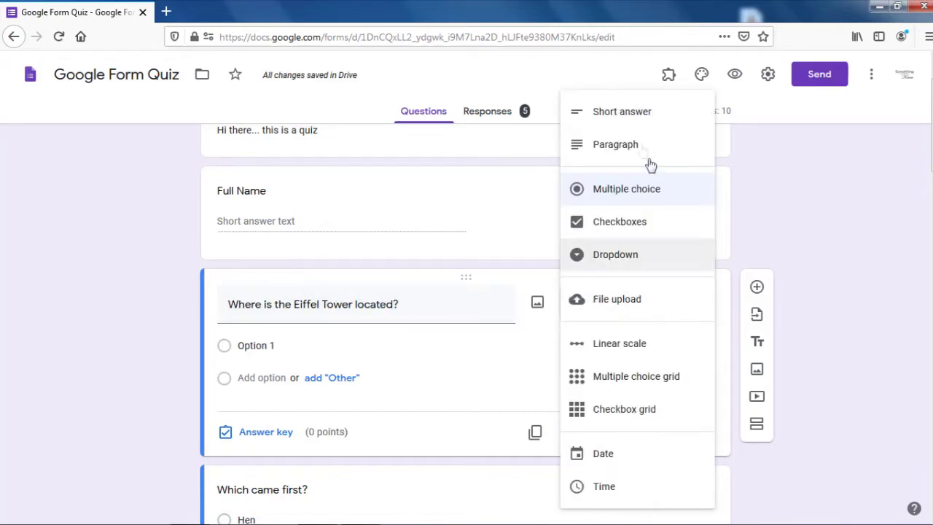
{"action": "left_click", "coordinate": [626, 120]}
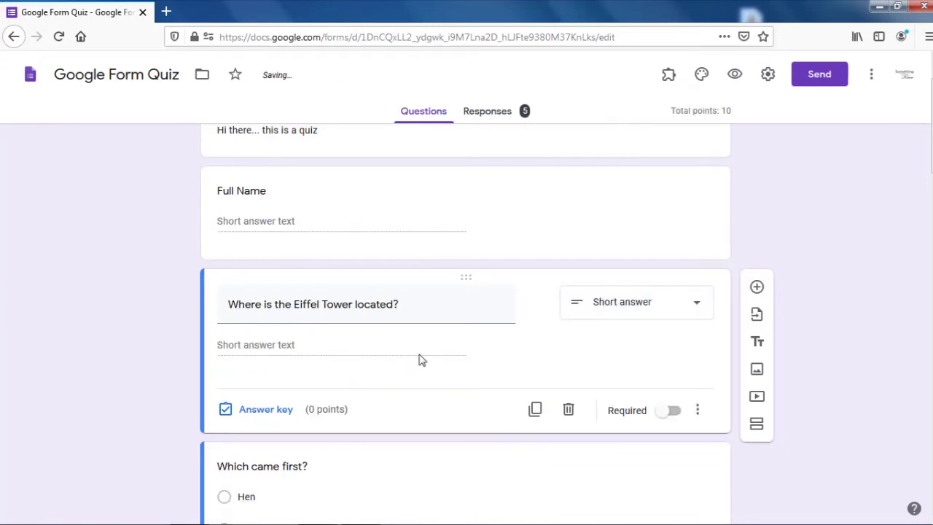
- List "Paris" and "paris" as correct answers in the Eiffel Tower question's answer key
{"action": "scroll", "coordinate": [369, 359], "scroll_direction": "down", "scroll_amount": 1}
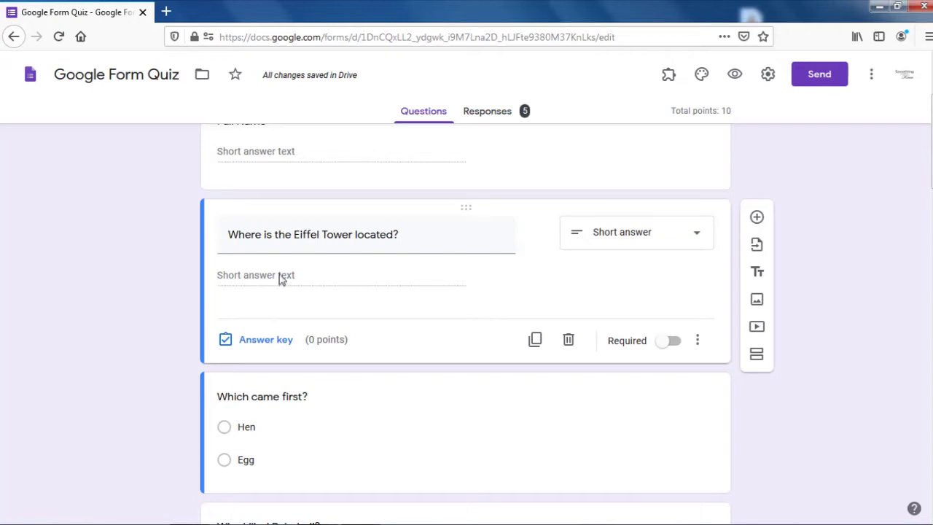
{"action": "left_click", "coordinate": [264, 348]}
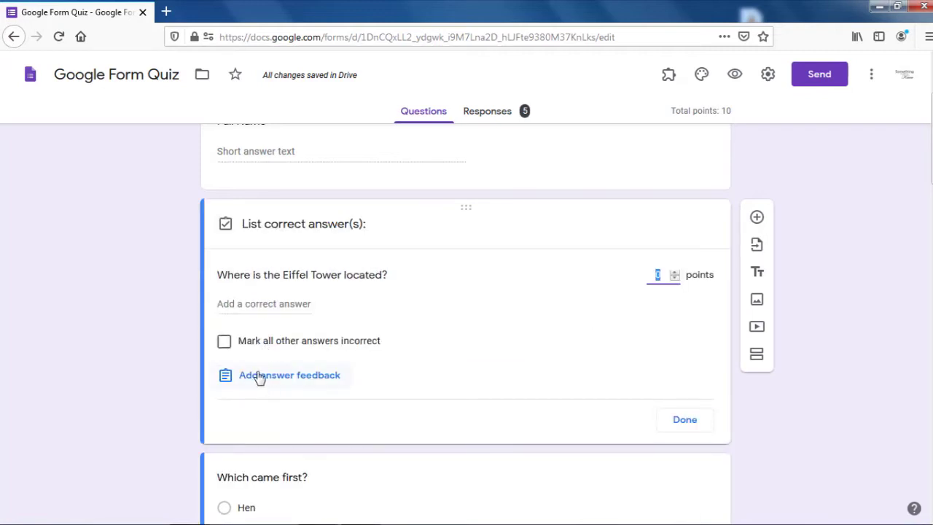
{"action": "left_click", "coordinate": [280, 304]}
{"action": "type", "text": "Paris"}
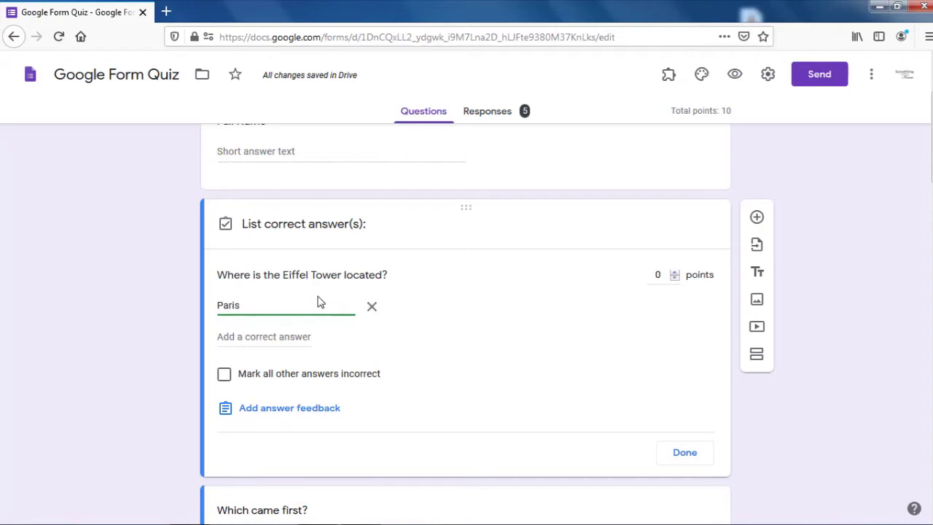
{"action": "left_click", "coordinate": [285, 339]}
{"action": "type", "text": "p"}
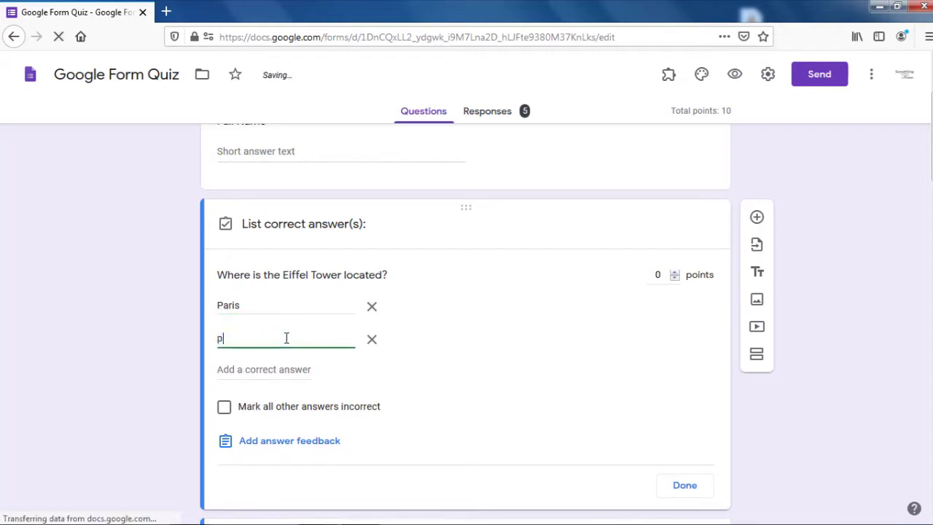
{"action": "type", "text": "aris"}
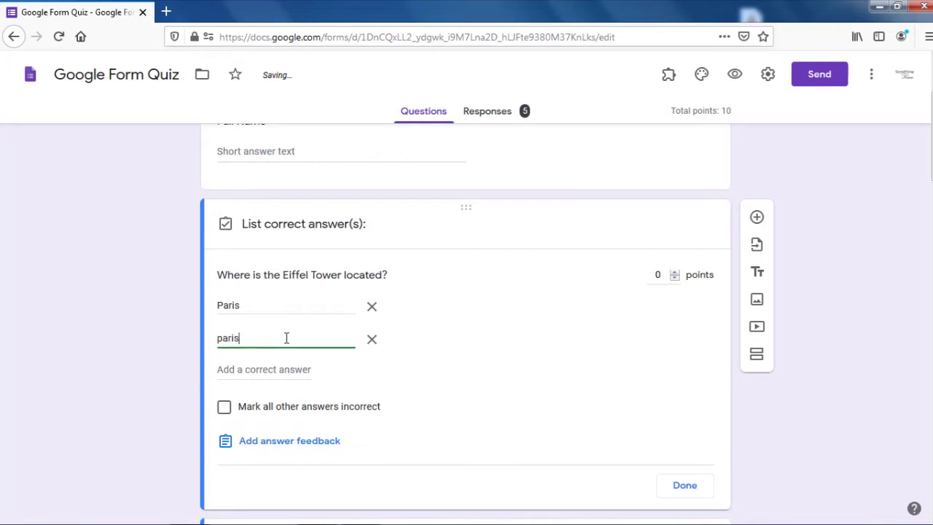
- Add "Paris." and "PARIS" as further correct answers for the Eiffel Tower question
{"action": "left_click", "coordinate": [296, 368]}
{"action": "type", "text": "PAris"}
{"action": "key", "text": "BackSpace"}
{"action": "key", "text": "BackSpace"}
{"action": "key", "text": "BackSpace"}
{"action": "key", "text": "BackSpace"}
{"action": "type", "text": "aris."}
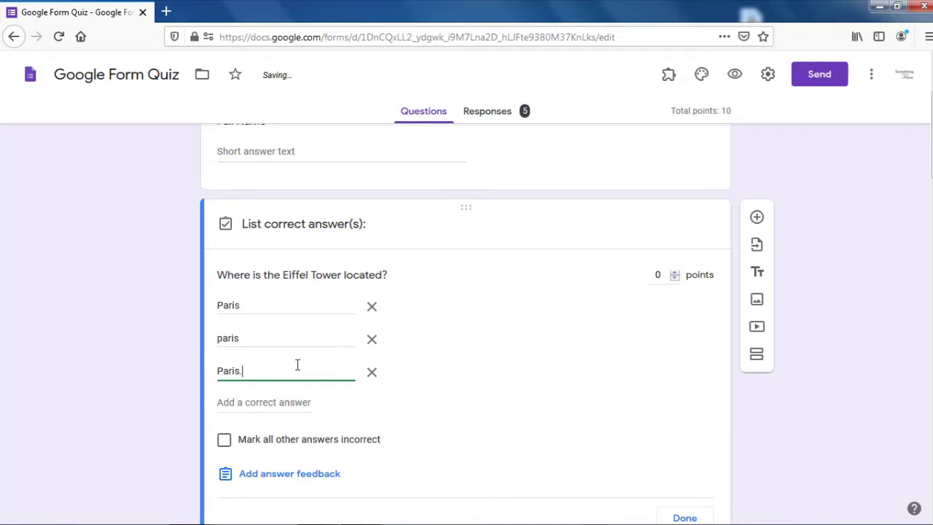
{"action": "left_click", "coordinate": [282, 401]}
{"action": "type", "text": "PARIS"}
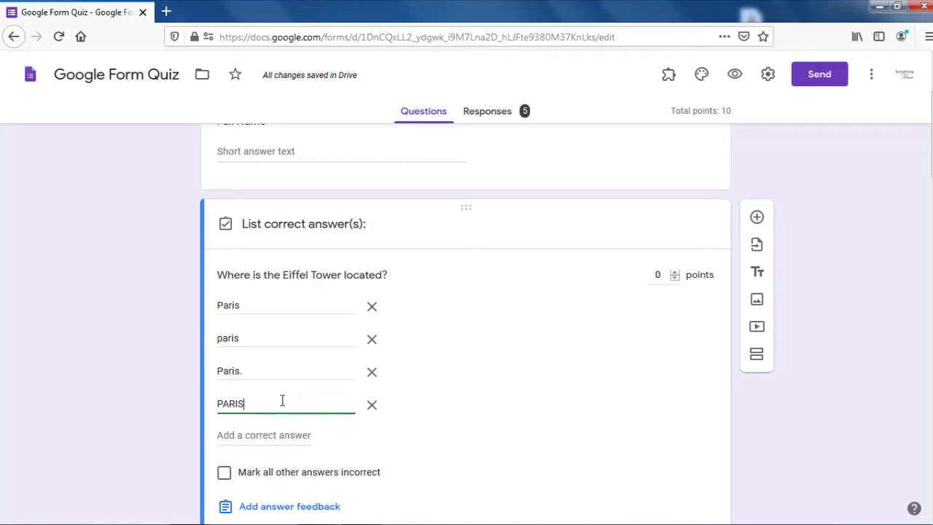
- Give the Eiffel Tower question 2 points, mark all other answers incorrect, and finish its answer key
{"action": "key", "text": "F5"}
{"action": "scroll", "coordinate": [614, 273], "scroll_direction": "down", "scroll_amount": 2}
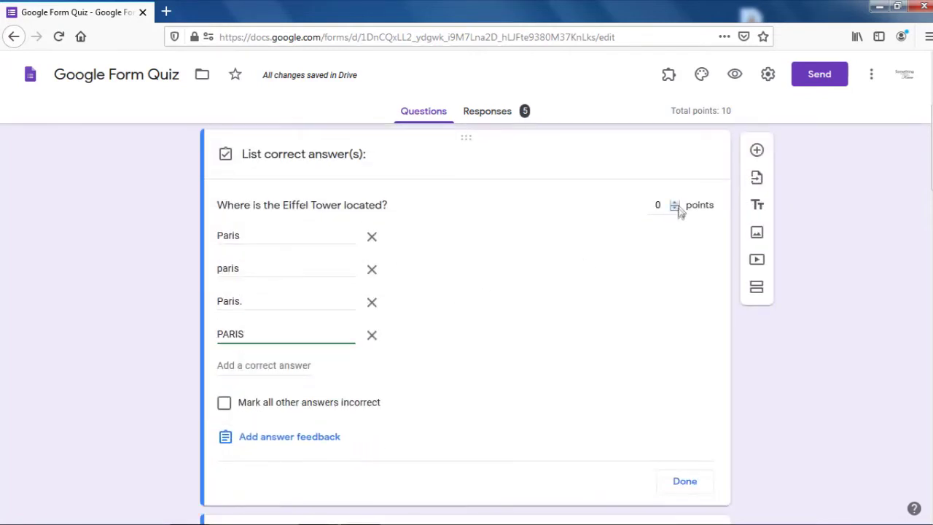
{"action": "double_click", "coordinate": [675, 204]}
{"action": "left_click", "coordinate": [226, 408]}
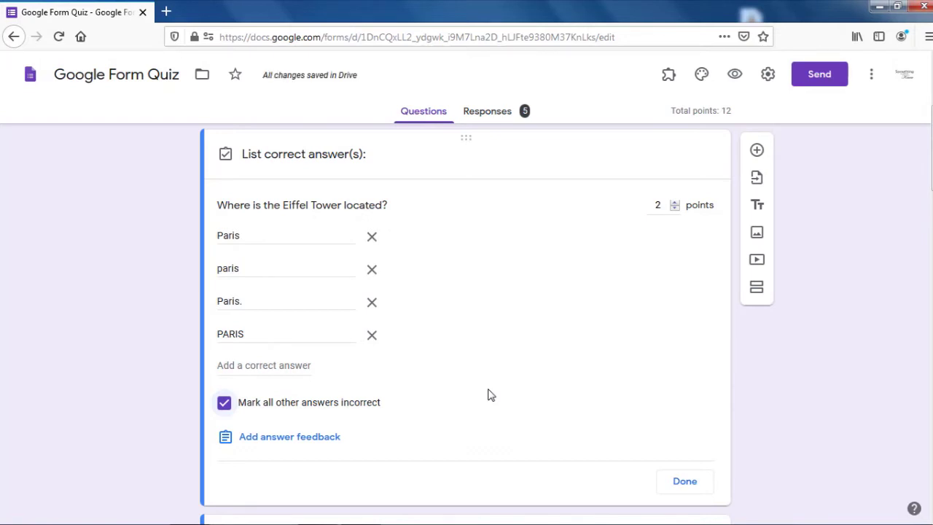
{"action": "key", "text": "F5"}
{"action": "left_click", "coordinate": [677, 485]}
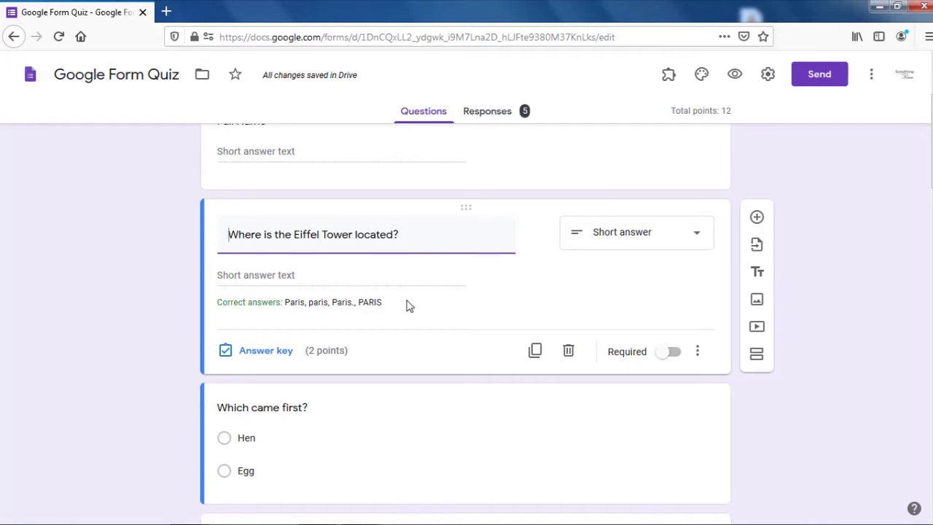
- Show a description on the Eiffel Tower question and enter "*only the city name"
{"action": "left_click", "coordinate": [700, 352]}
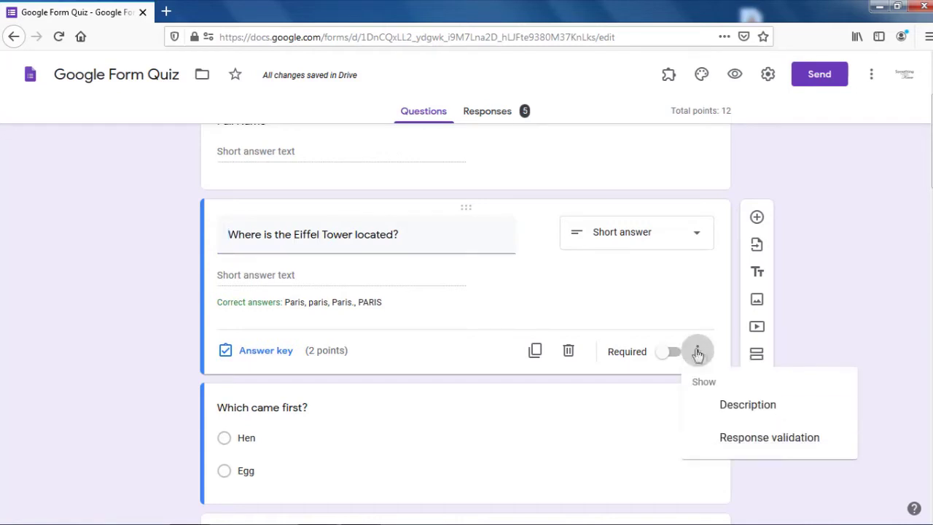
{"action": "left_click", "coordinate": [744, 410]}
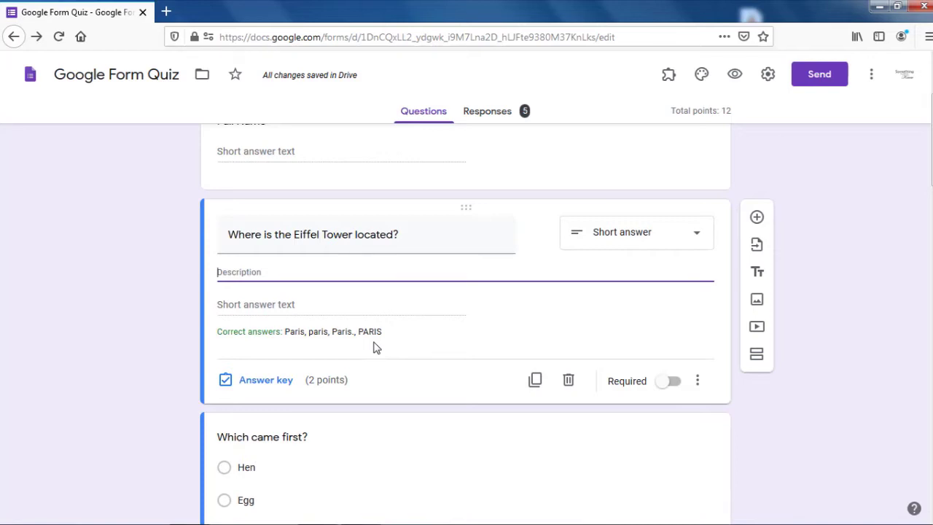
{"action": "type", "text": "*"}
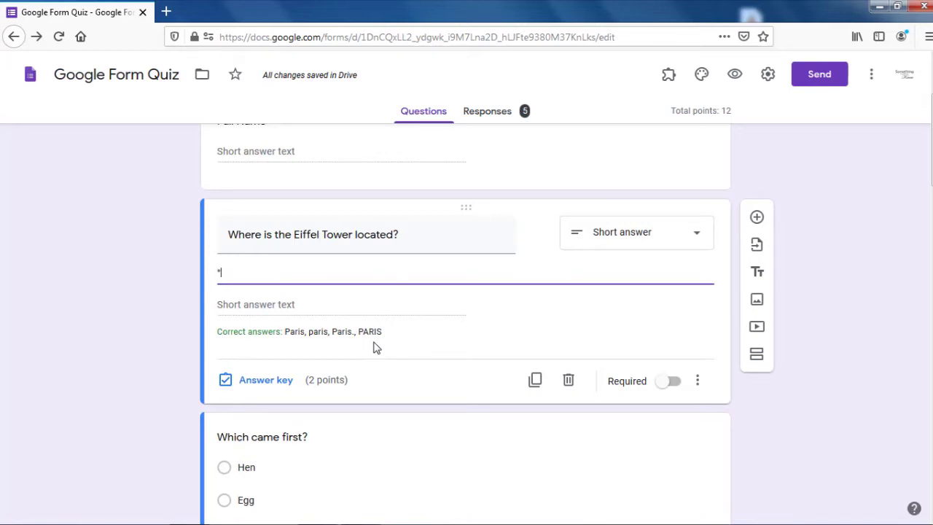
{"action": "type", "text": "only the city name"}
- Add a Paragraph question titled "Essay on Covid-19" below the Eiffel Tower question
{"action": "left_click", "coordinate": [757, 218]}
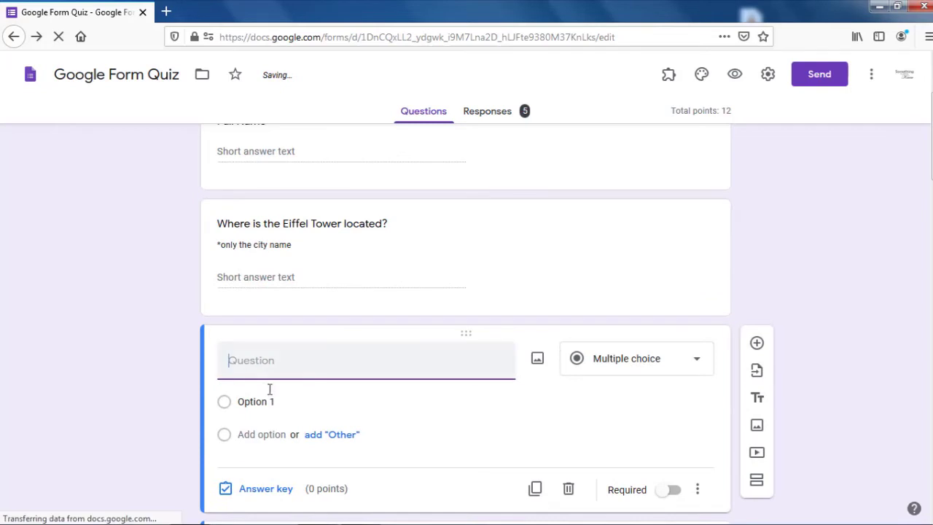
{"action": "left_click", "coordinate": [634, 296]}
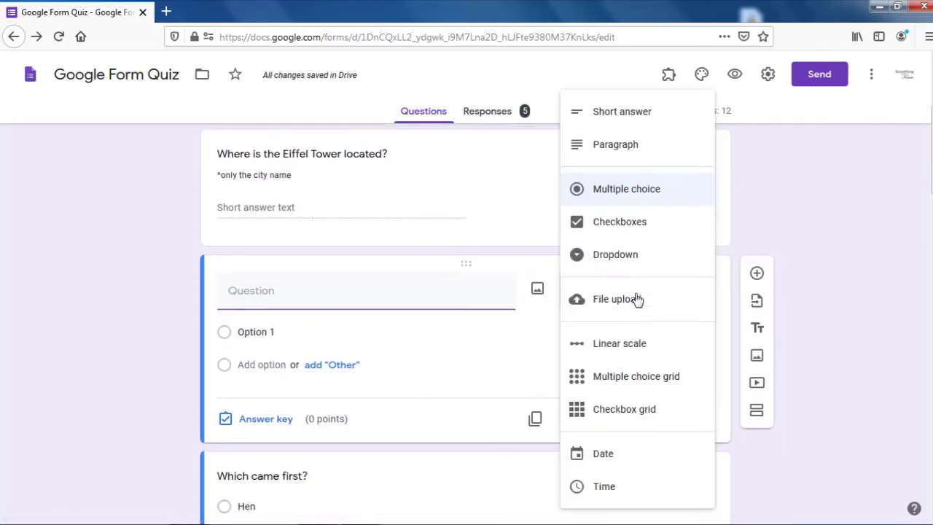
{"action": "left_click", "coordinate": [619, 150]}
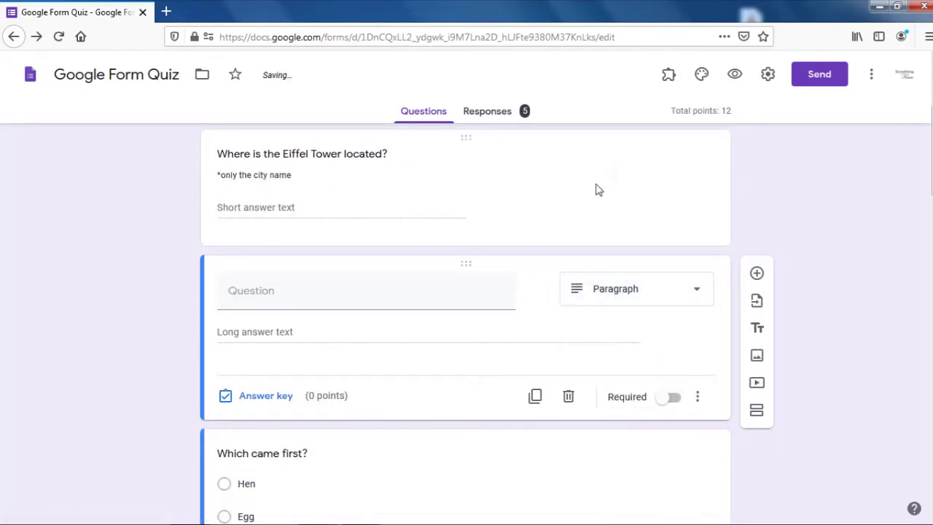
{"action": "left_click", "coordinate": [394, 289]}
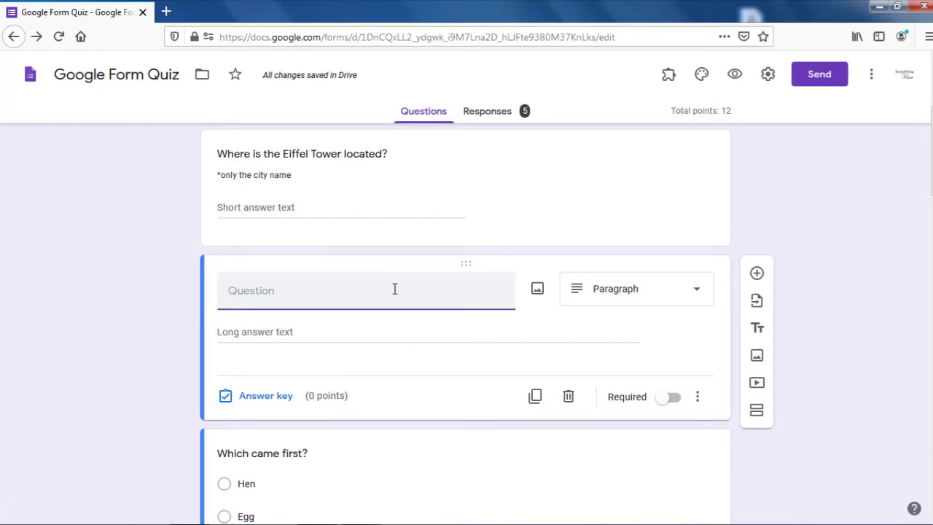
{"action": "type", "text": "Essay oin"}
{"action": "key", "text": "BackSpace"}
{"action": "key", "text": "BackSpace"}
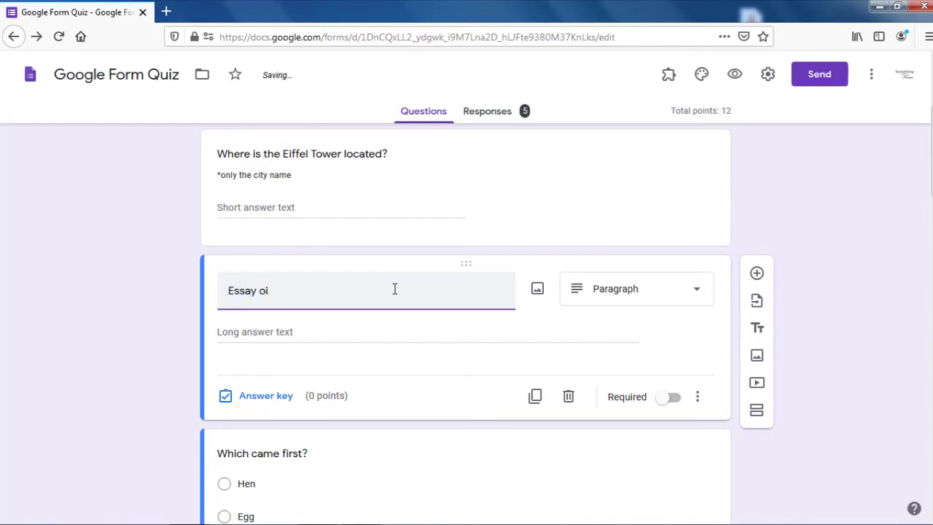
{"action": "type", "text": "n Covid-19"}
{"action": "left_click", "coordinate": [357, 333]}
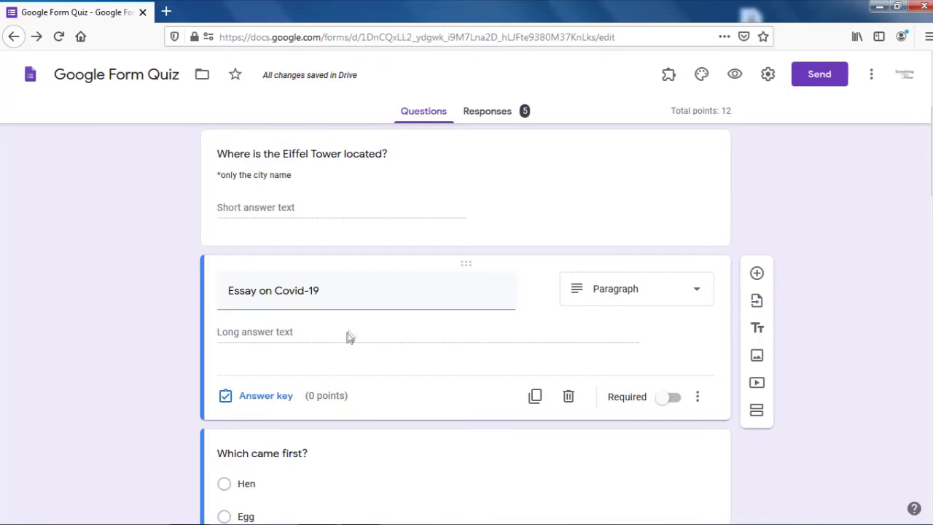
- Set the "Essay on Covid-19" question to 10 points in its answer key and finish
{"action": "scroll", "coordinate": [363, 321], "scroll_direction": "up", "scroll_amount": 1}
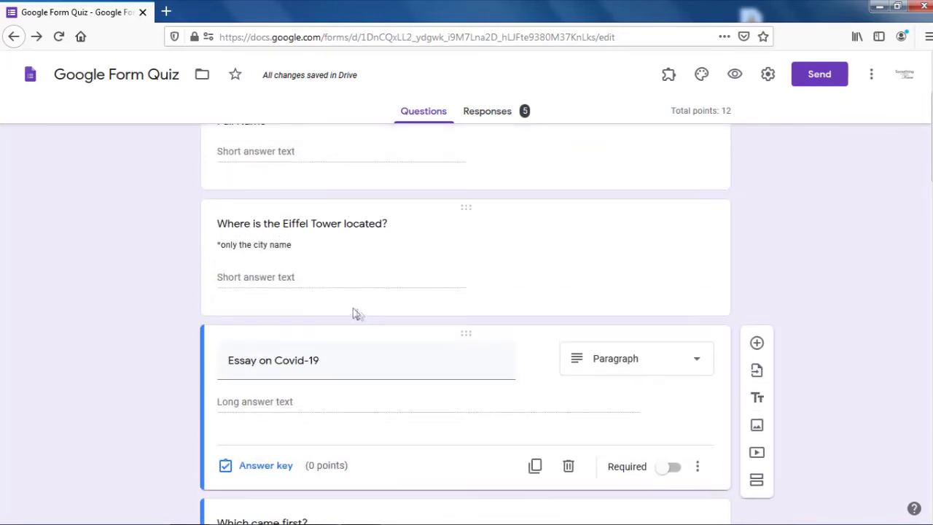
{"action": "scroll", "coordinate": [358, 314], "scroll_direction": "down", "scroll_amount": 2}
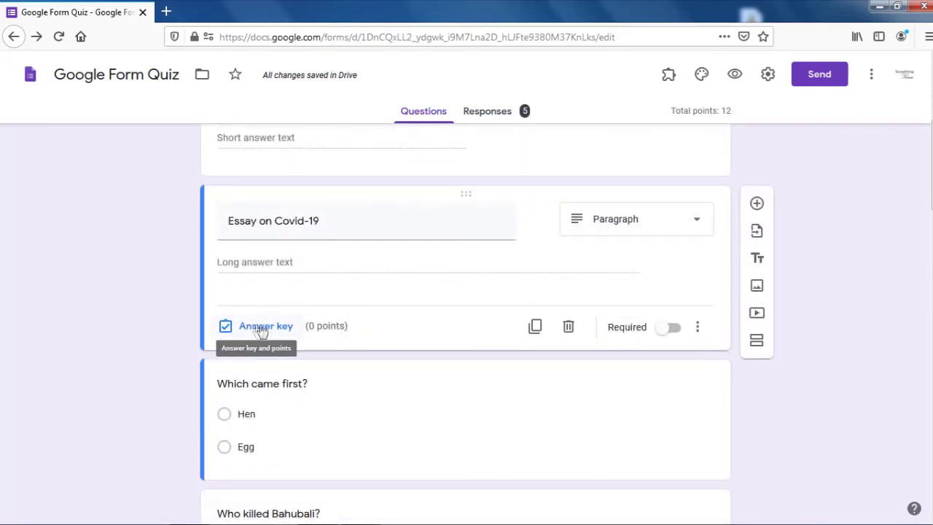
{"action": "left_click", "coordinate": [266, 328]}
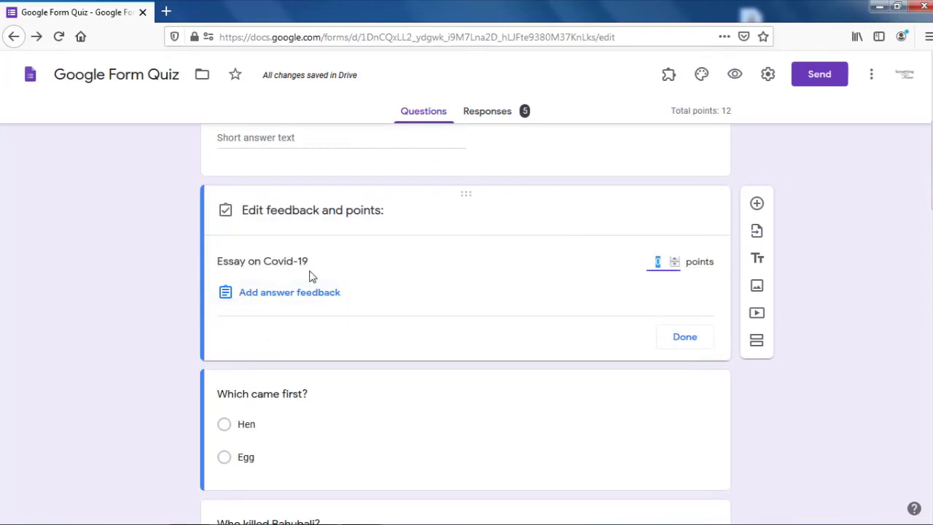
{"action": "left_click", "coordinate": [675, 261]}
{"action": "left_click", "coordinate": [675, 261]}
{"action": "left_click", "coordinate": [675, 261]}
{"action": "left_click", "coordinate": [675, 261]}
{"action": "left_click", "coordinate": [675, 261]}
{"action": "left_click", "coordinate": [676, 265]}
{"action": "left_click", "coordinate": [694, 341]}
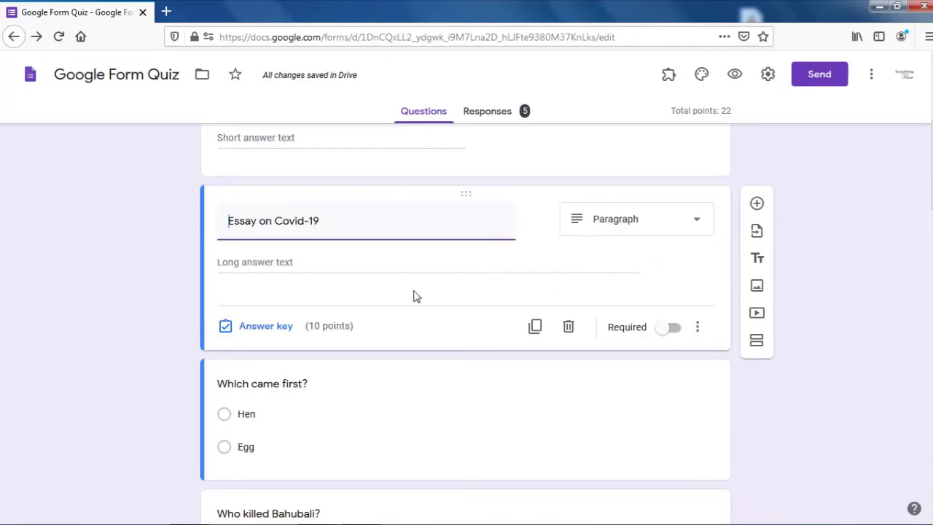
- Turn on response validation for the "Essay on Covid-19" paragraph question
{"action": "scroll", "coordinate": [414, 296], "scroll_direction": "up", "scroll_amount": 3}
{"action": "scroll", "coordinate": [628, 384], "scroll_direction": "down", "scroll_amount": 1}
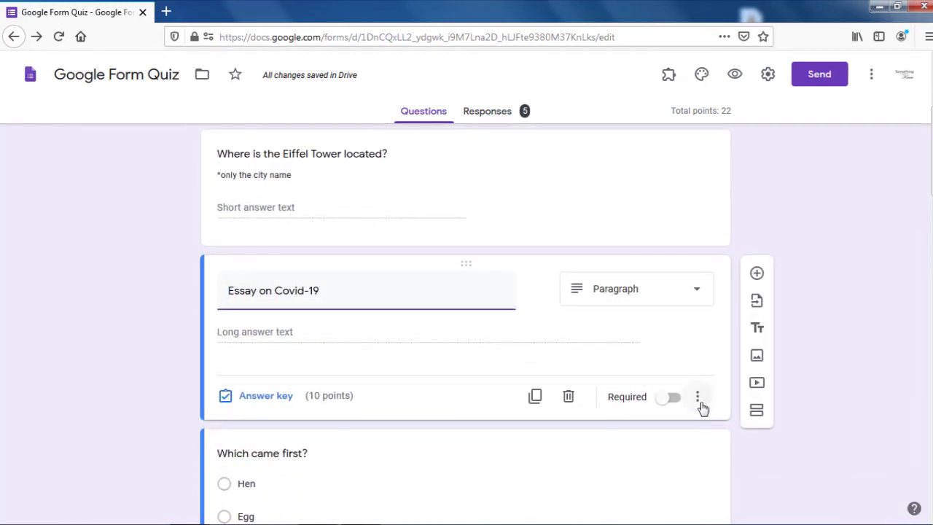
{"action": "left_click", "coordinate": [698, 402]}
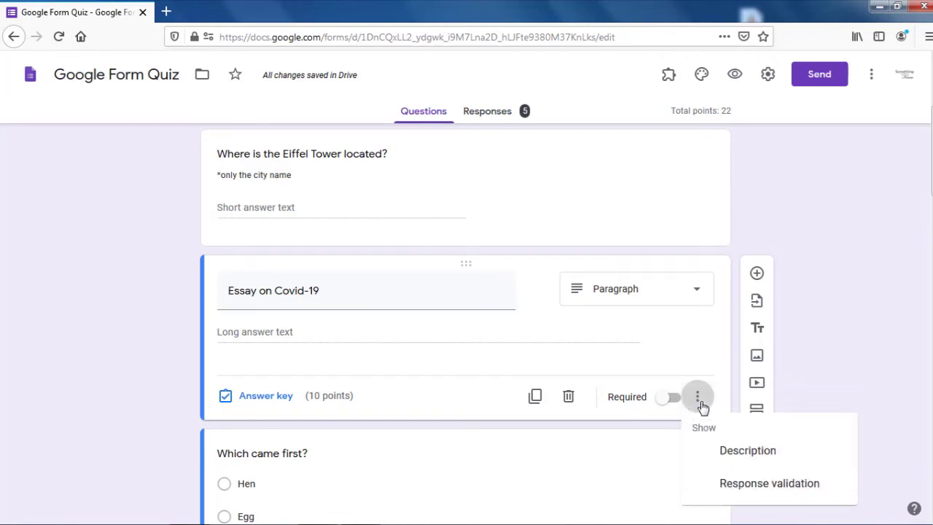
{"action": "left_click", "coordinate": [738, 485]}
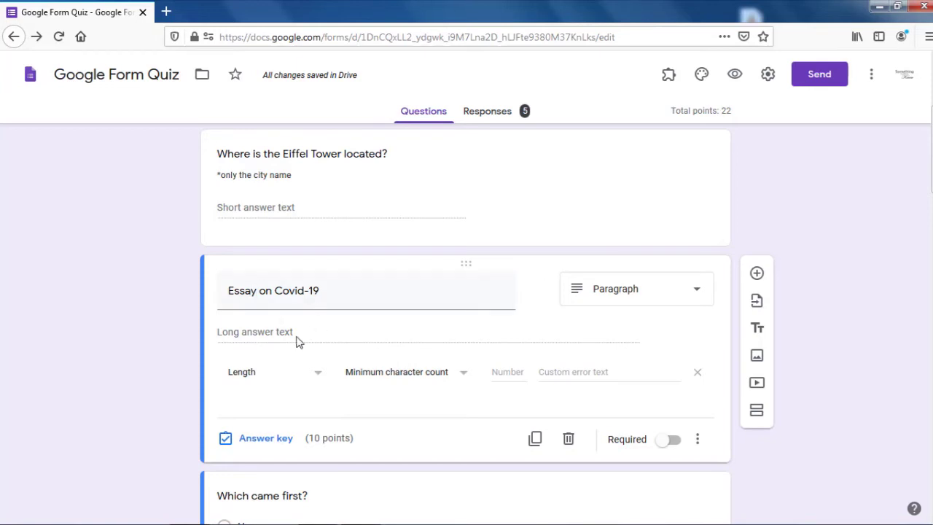
- Set the "Essay on Covid-19" length validation to a maximum character count of 300
{"action": "left_click", "coordinate": [448, 378]}
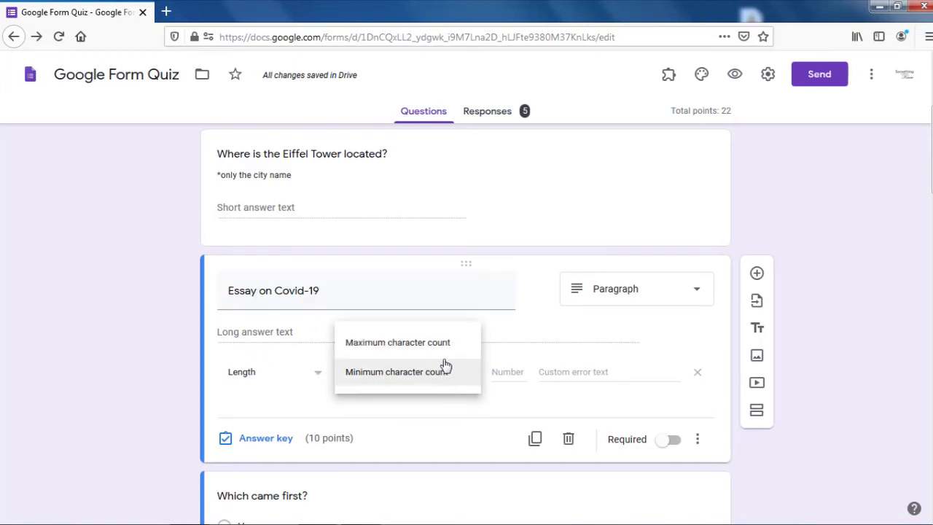
{"action": "left_click", "coordinate": [405, 357]}
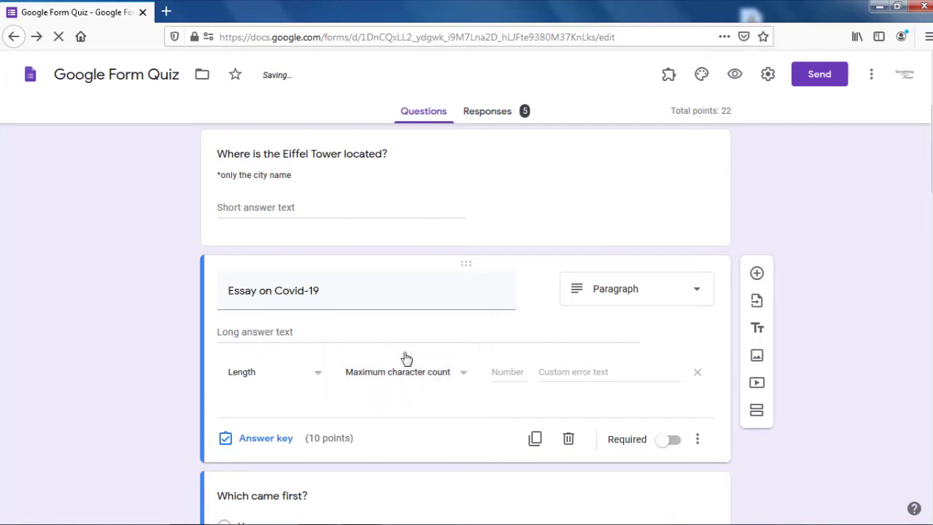
{"action": "left_click", "coordinate": [509, 371]}
{"action": "type", "text": "300"}
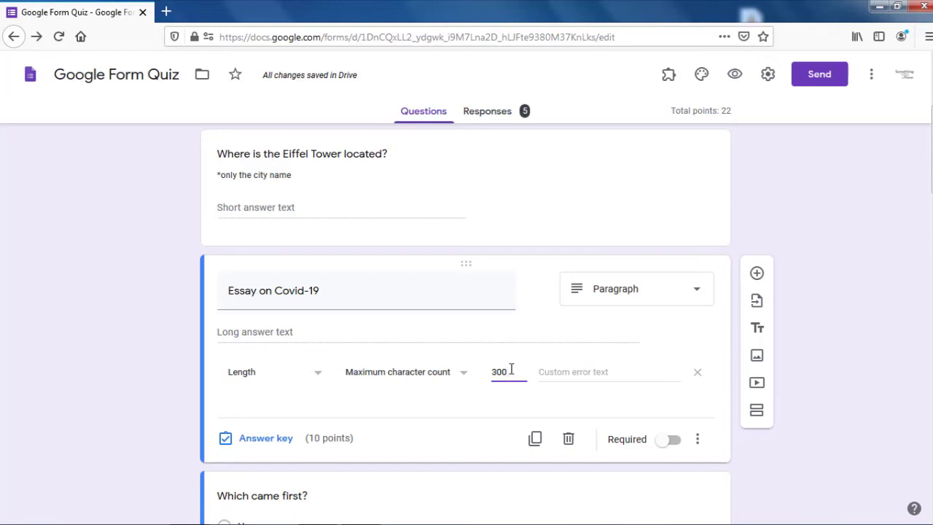
{"action": "left_click", "coordinate": [592, 371]}
- Turn response validation off and back on for the "Essay on Covid-19" question and view its available rule types
{"action": "left_click", "coordinate": [694, 439]}
{"action": "left_click", "coordinate": [740, 492]}
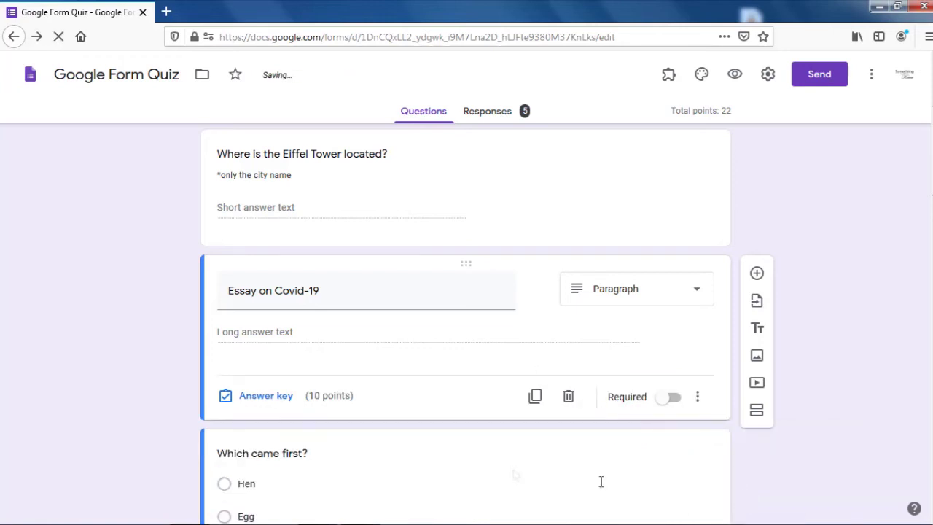
{"action": "left_click", "coordinate": [696, 399]}
{"action": "left_click", "coordinate": [740, 482]}
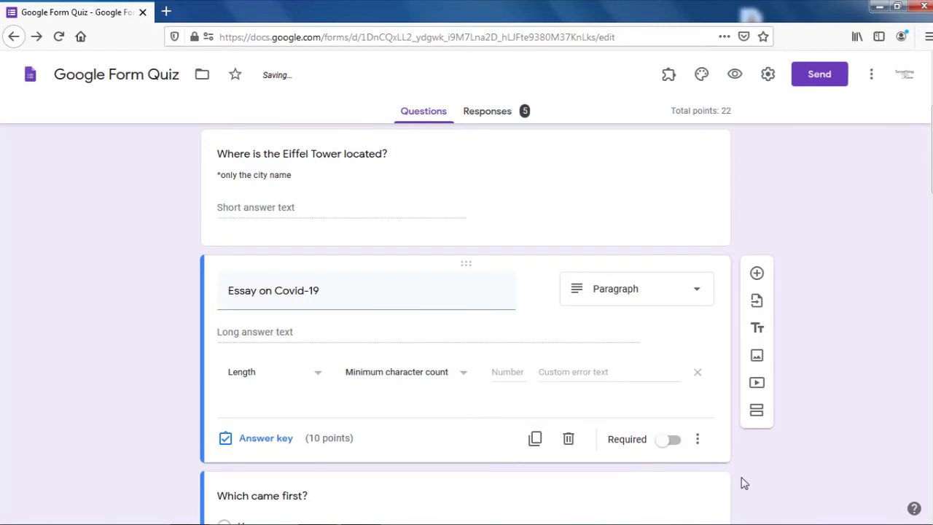
{"action": "left_click", "coordinate": [321, 375]}
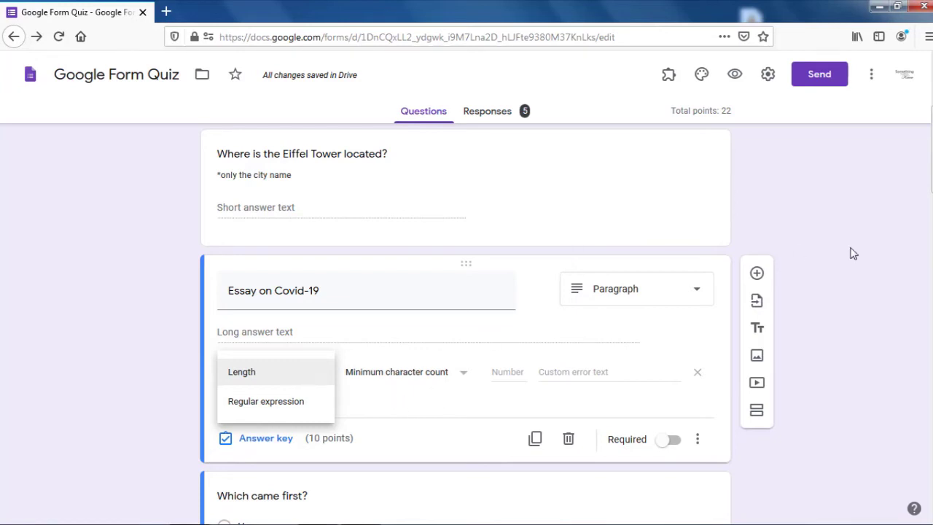
{"action": "left_click", "coordinate": [817, 296]}
- Turn on response validation for the Eiffel Tower question
{"action": "scroll", "coordinate": [488, 337], "scroll_direction": "up", "scroll_amount": 3}
{"action": "left_click", "coordinate": [552, 321]}
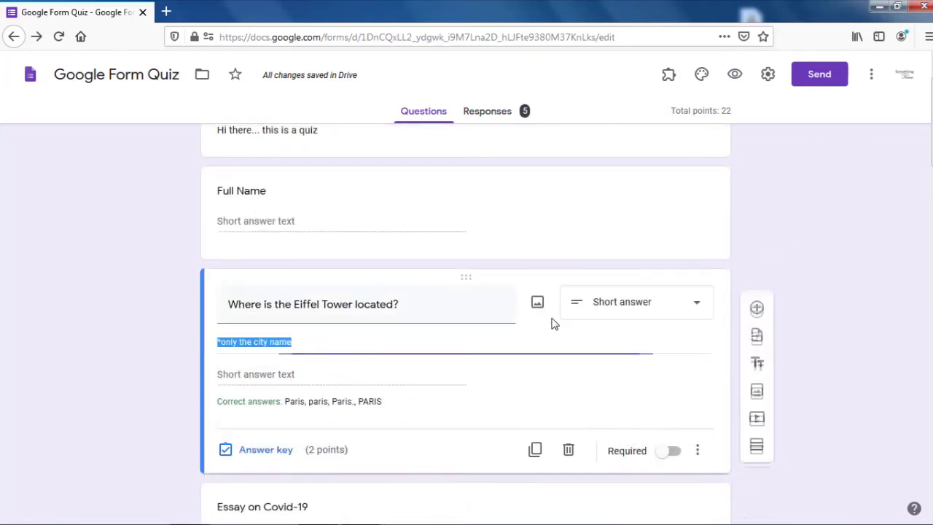
{"action": "left_click", "coordinate": [696, 454]}
{"action": "scroll", "coordinate": [722, 452], "scroll_direction": "down", "scroll_amount": 1}
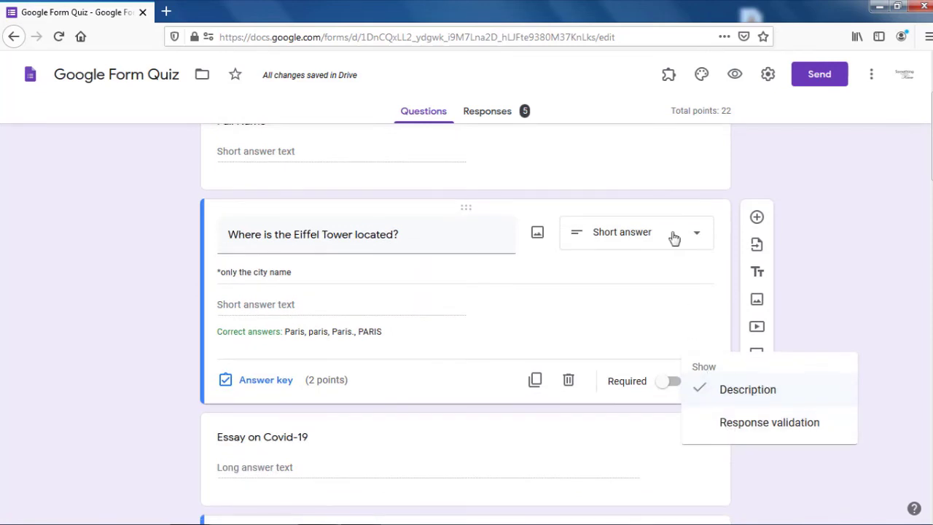
{"action": "left_click", "coordinate": [732, 430]}
{"action": "scroll", "coordinate": [518, 338], "scroll_direction": "down", "scroll_amount": 2}
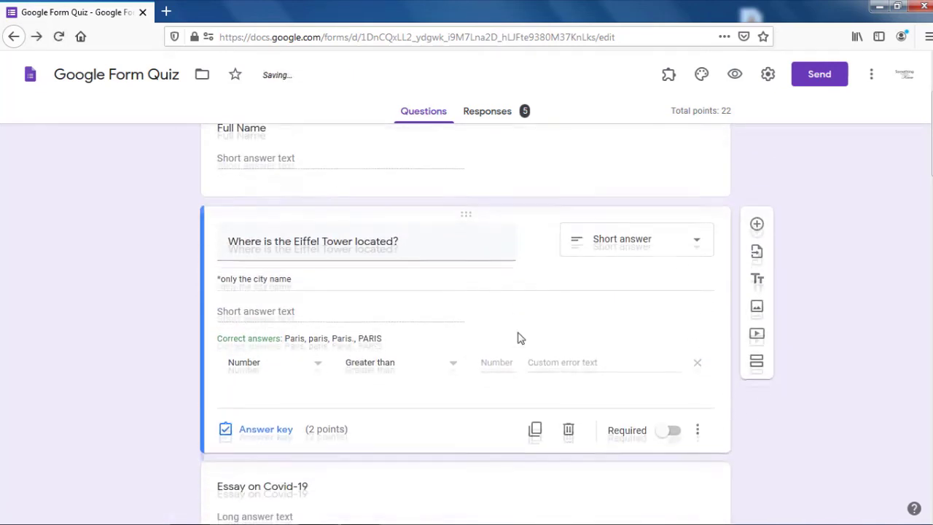
- View the validation rule types of the Eiffel Tower question and turn its response validation off
{"action": "left_click", "coordinate": [310, 362]}
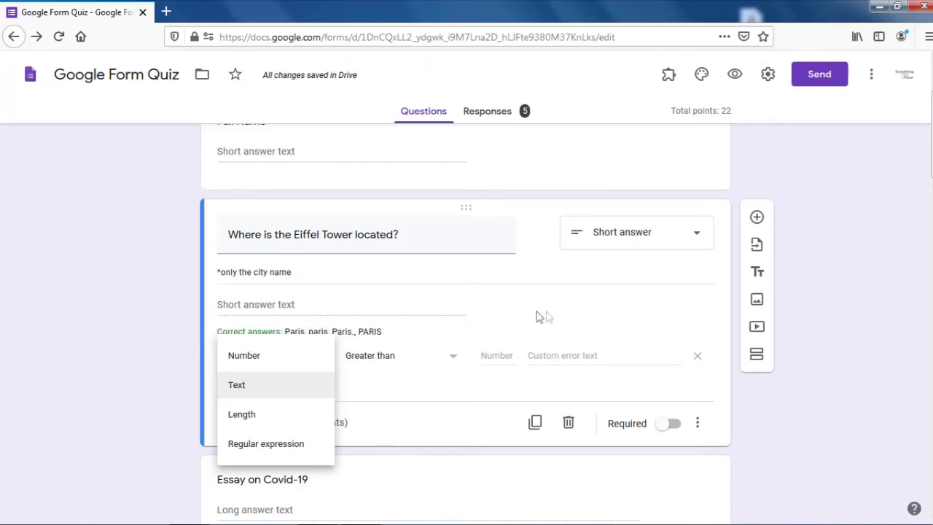
{"action": "left_click", "coordinate": [571, 318]}
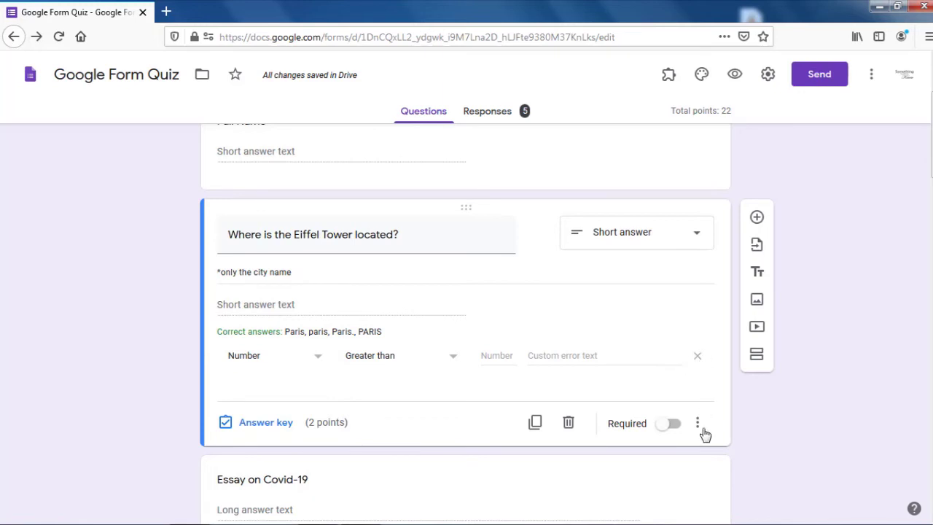
{"action": "left_click", "coordinate": [320, 359]}
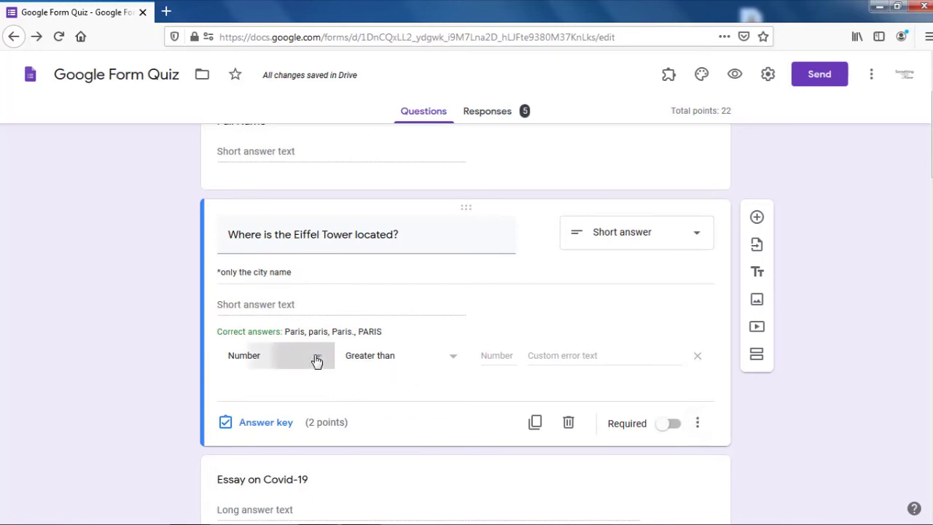
{"action": "left_click", "coordinate": [316, 361]}
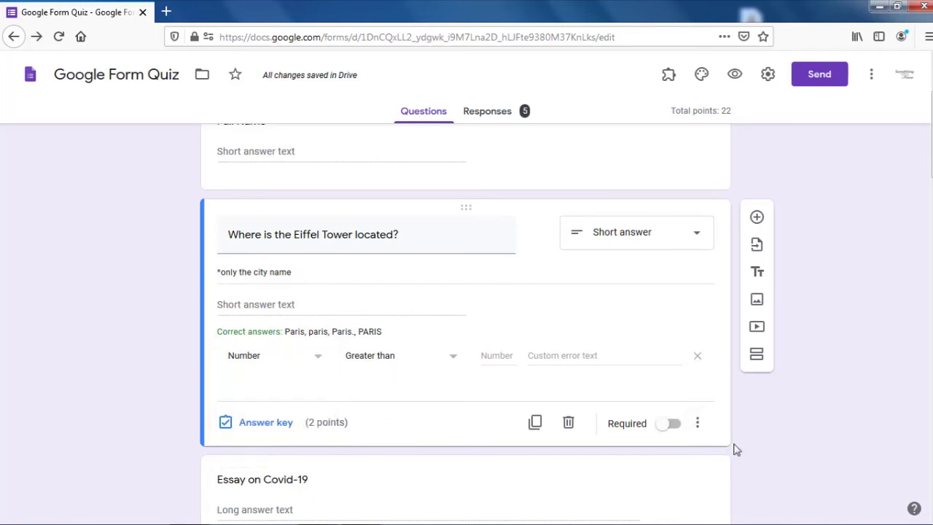
{"action": "left_click", "coordinate": [698, 423]}
{"action": "left_click", "coordinate": [732, 494]}
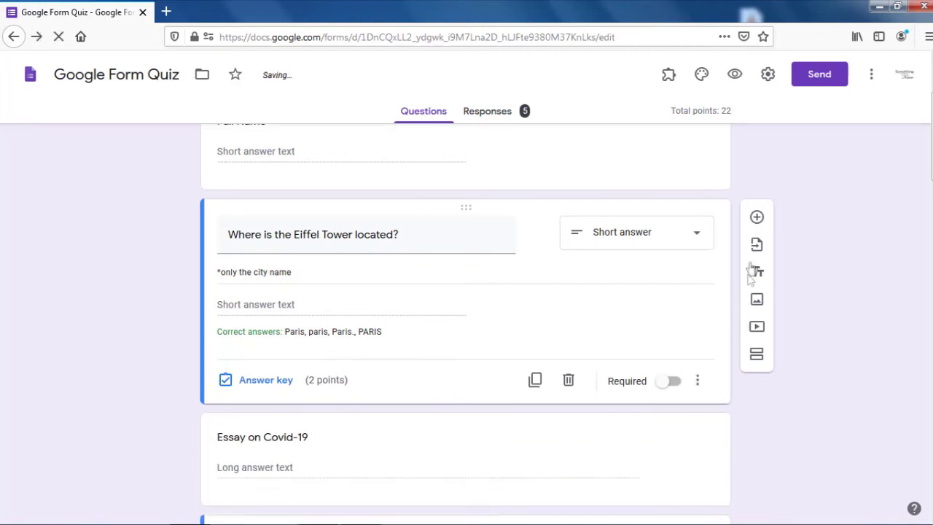
- Add a short answer question titled "Phone Number" below the Eiffel Tower question, with number validation set to Whole number
{"action": "left_click", "coordinate": [756, 218]}
{"action": "left_click", "coordinate": [250, 356]}
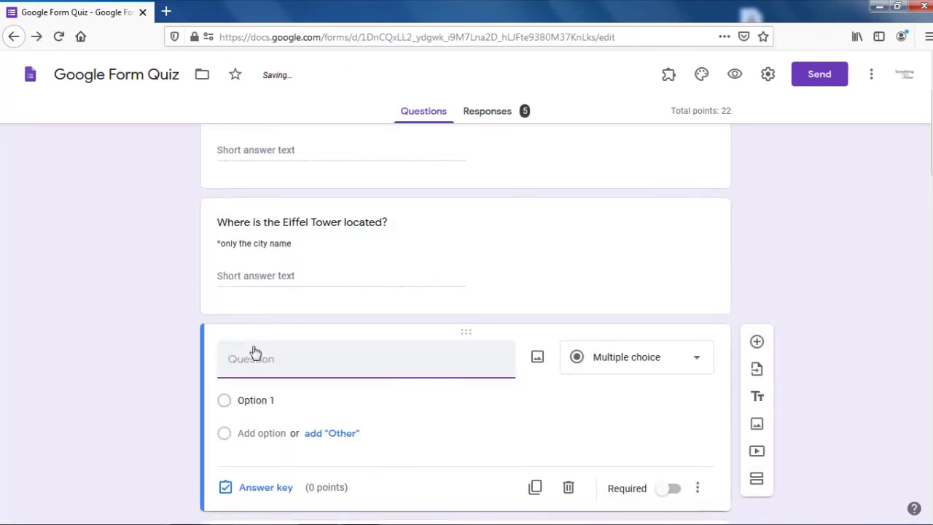
{"action": "scroll", "coordinate": [284, 294], "scroll_direction": "down", "scroll_amount": 2}
{"action": "type", "text": "Phone Number"}
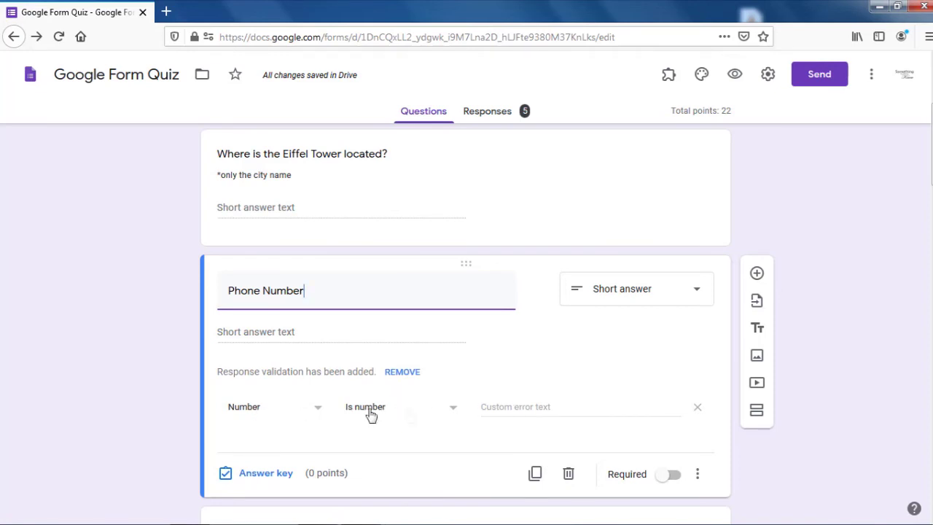
{"action": "left_click", "coordinate": [415, 415]}
{"action": "left_click", "coordinate": [394, 438]}
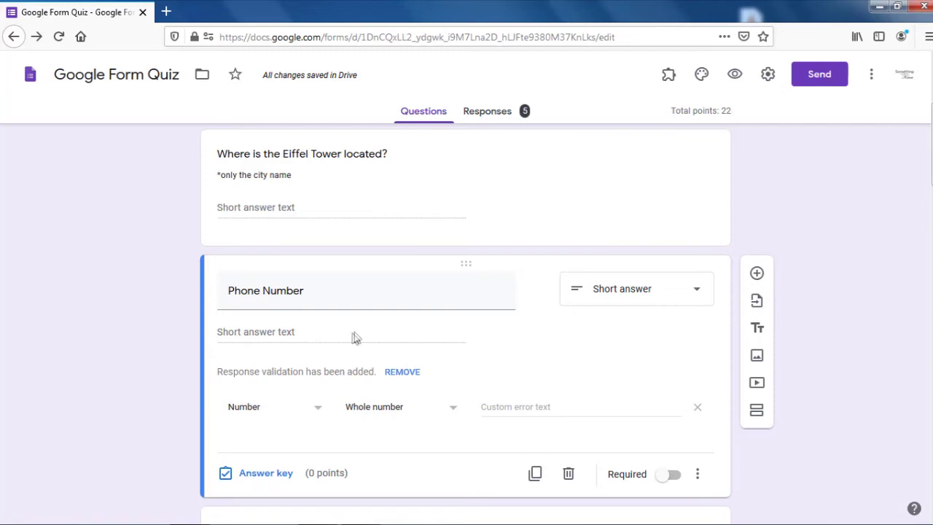
- Switch the Phone Number validation to Text, view its conditions, and switch it back to Number
{"action": "left_click", "coordinate": [315, 416]}
{"action": "left_click", "coordinate": [267, 440]}
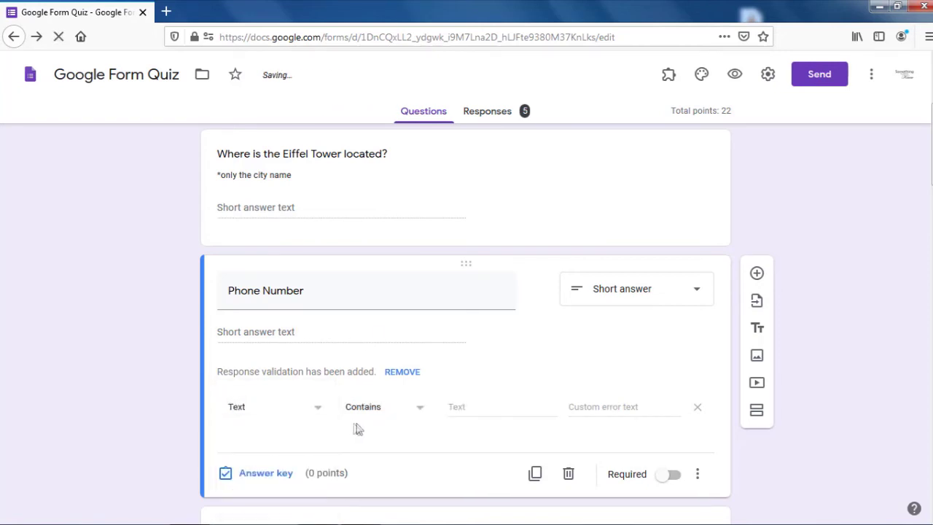
{"action": "left_click", "coordinate": [394, 412]}
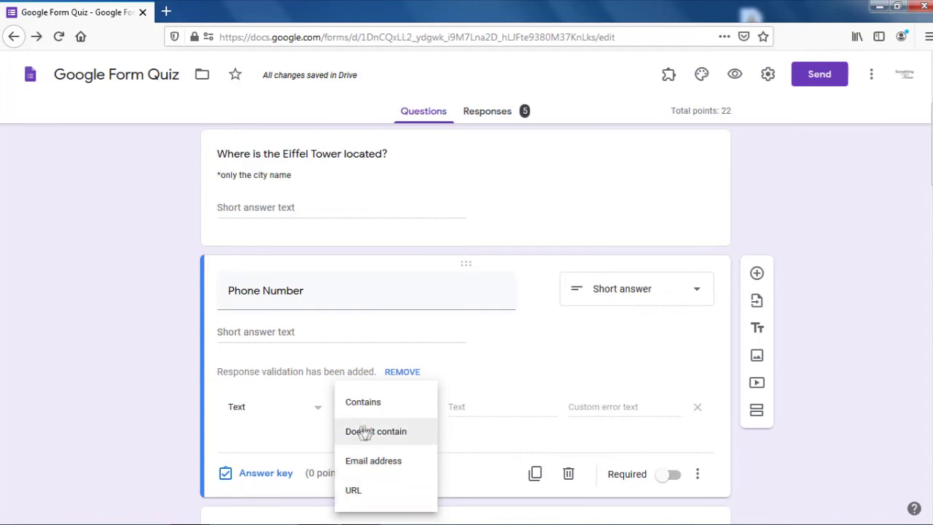
{"action": "left_click", "coordinate": [321, 412]}
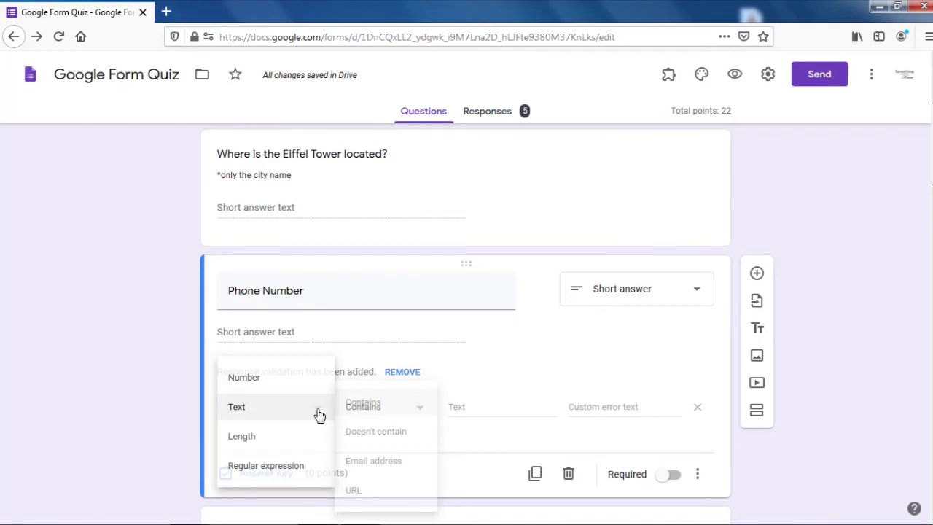
{"action": "key", "text": "Return"}
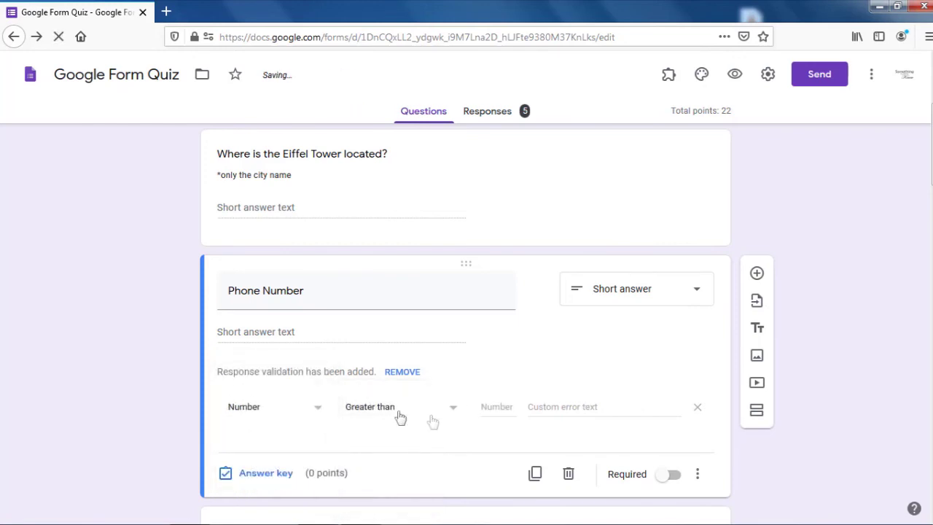
- Set the Phone Number question's validation condition to Whole number
{"action": "left_click", "coordinate": [312, 409]}
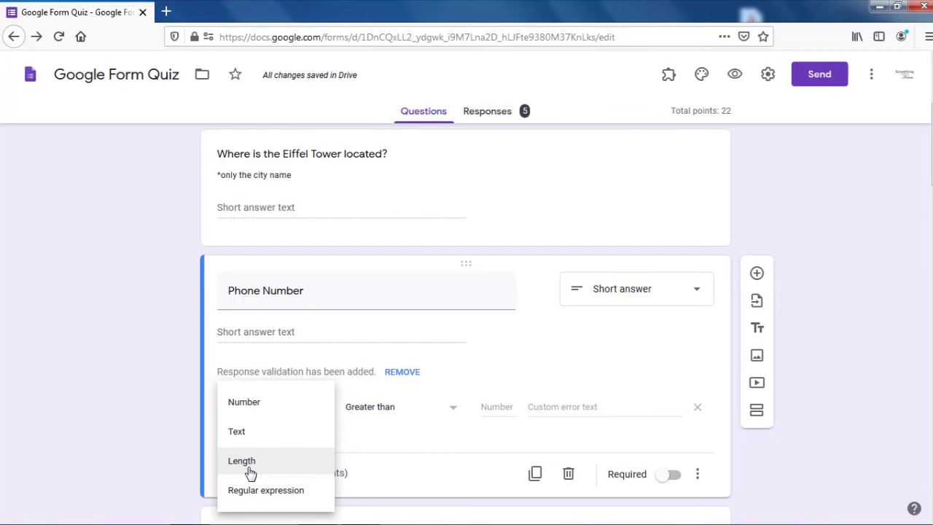
{"action": "left_click", "coordinate": [404, 417]}
{"action": "left_click", "coordinate": [375, 492]}
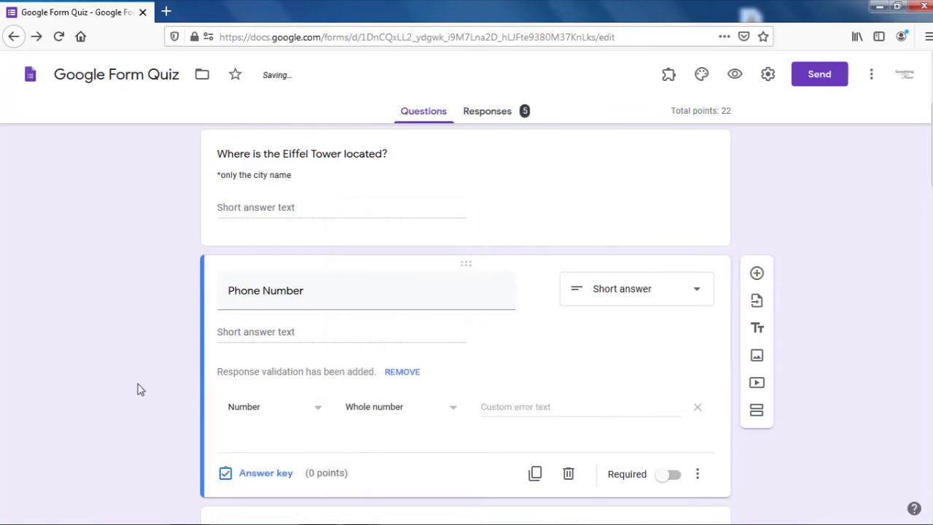
- Open the quiz preview and enter the respondent's full name
{"action": "scroll", "coordinate": [142, 394], "scroll_direction": "down", "scroll_amount": 3}
{"action": "scroll", "coordinate": [119, 471], "scroll_direction": "down", "scroll_amount": 3}
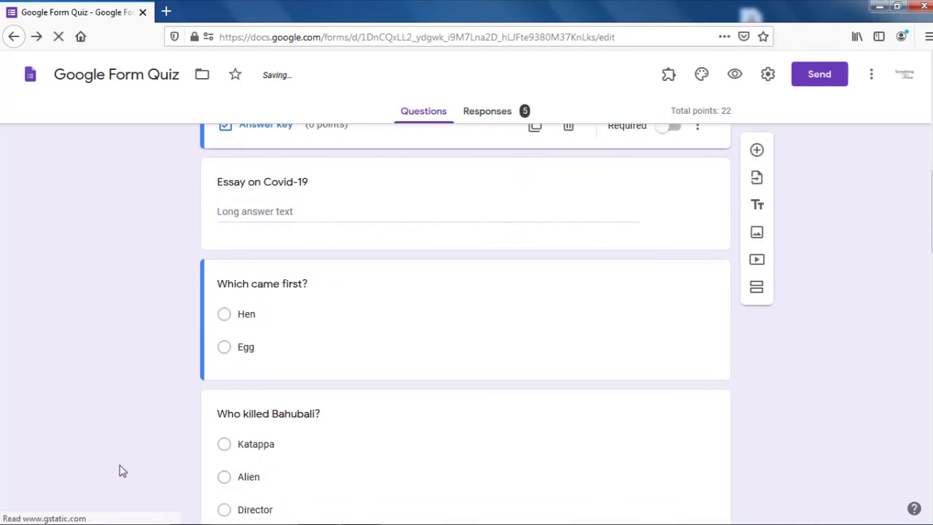
{"action": "left_click", "coordinate": [735, 75]}
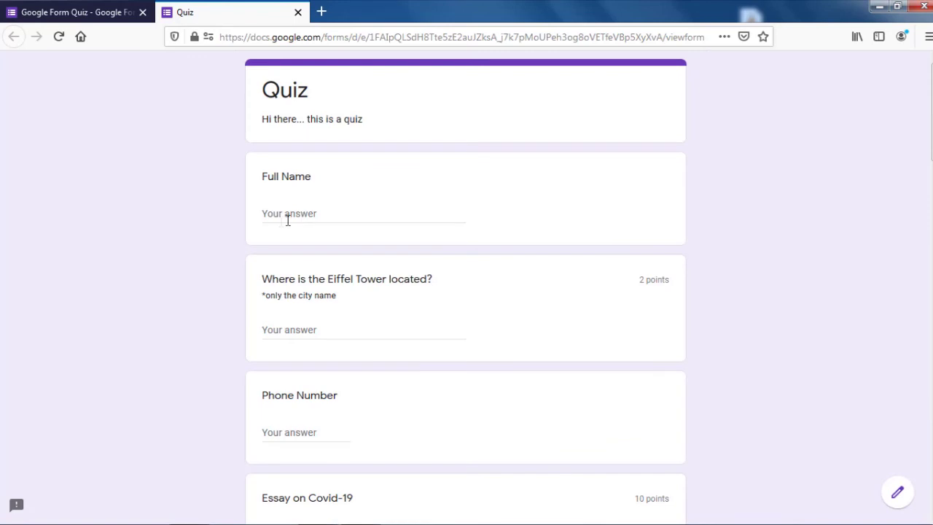
{"action": "left_click", "coordinate": [346, 216]}
{"action": "type", "text": "Clia"}
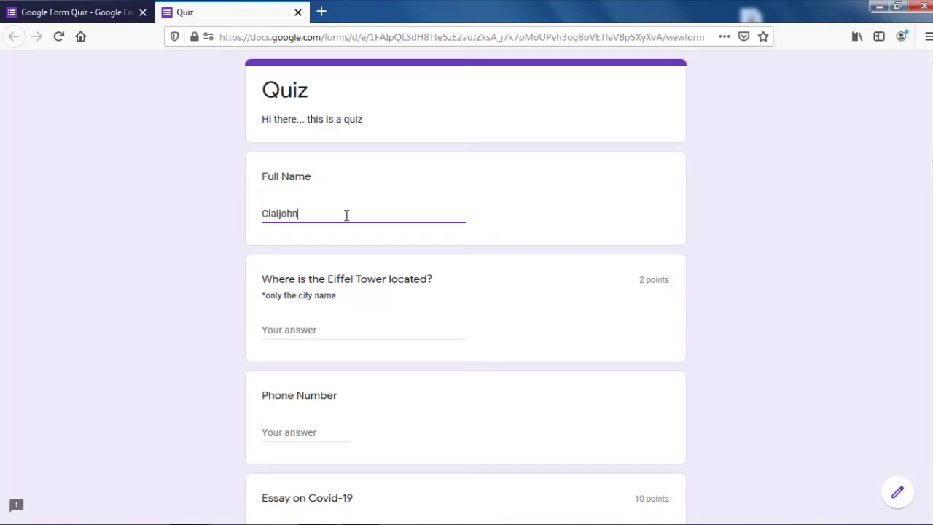
- Answer the Eiffel Tower question with "paris" in lowercase
{"action": "left_click", "coordinate": [361, 331]}
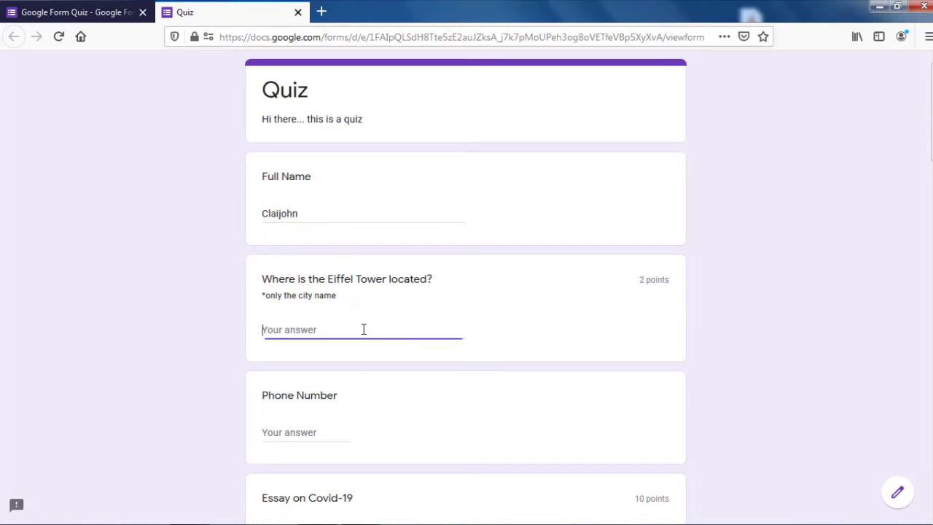
{"action": "type", "text": "Psa"}
{"action": "scroll", "coordinate": [364, 328], "scroll_direction": "down", "scroll_amount": 2}
{"action": "left_click_drag", "start_coordinate": [280, 260], "coordinate": [253, 259]}
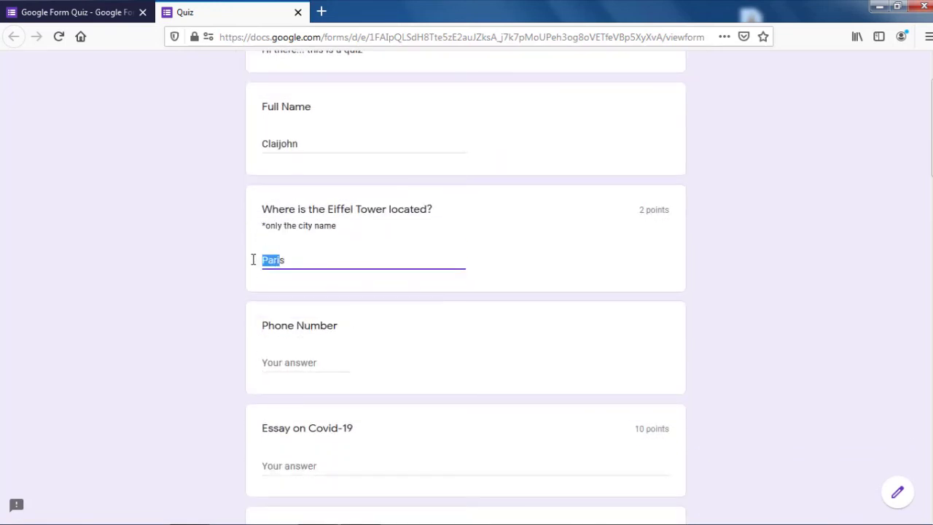
{"action": "key", "text": "Delete"}
{"action": "key", "text": "Delete"}
{"action": "type", "text": "paris"}
- Test the Phone Number validation by entering "tree" and replacing it with 1.52
{"action": "left_click", "coordinate": [307, 361]}
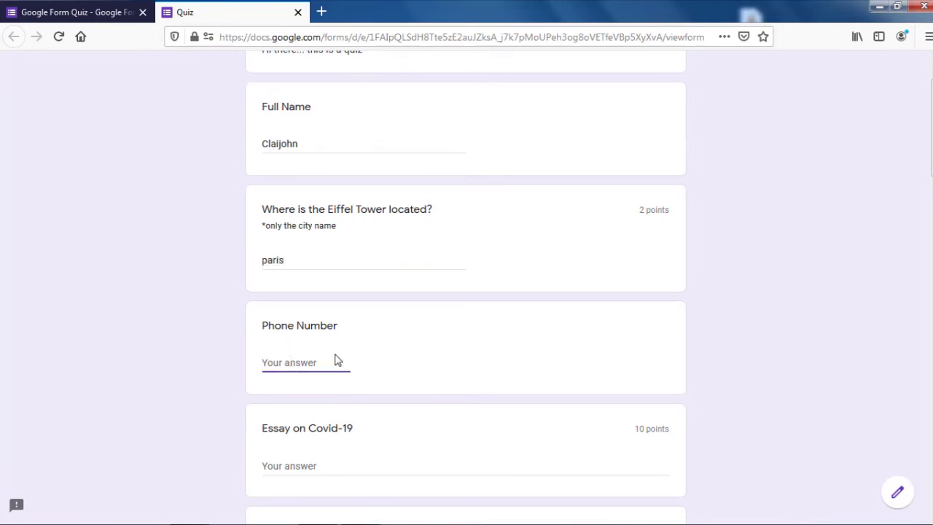
{"action": "type", "text": "tree"}
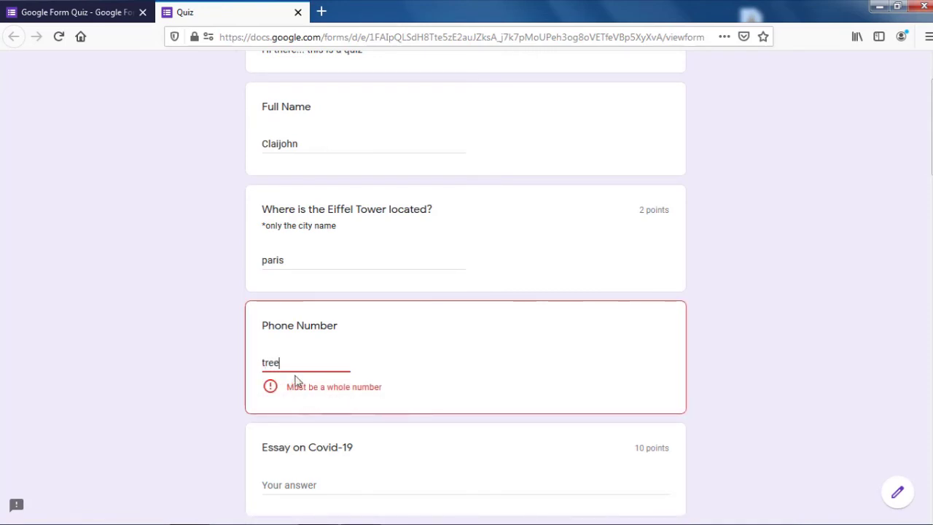
{"action": "key", "text": "BackSpace"}
{"action": "key", "text": "BackSpace"}
{"action": "key", "text": "BackSpace"}
{"action": "key", "text": "BackSpace"}
{"action": "type", "text": "1.52"}
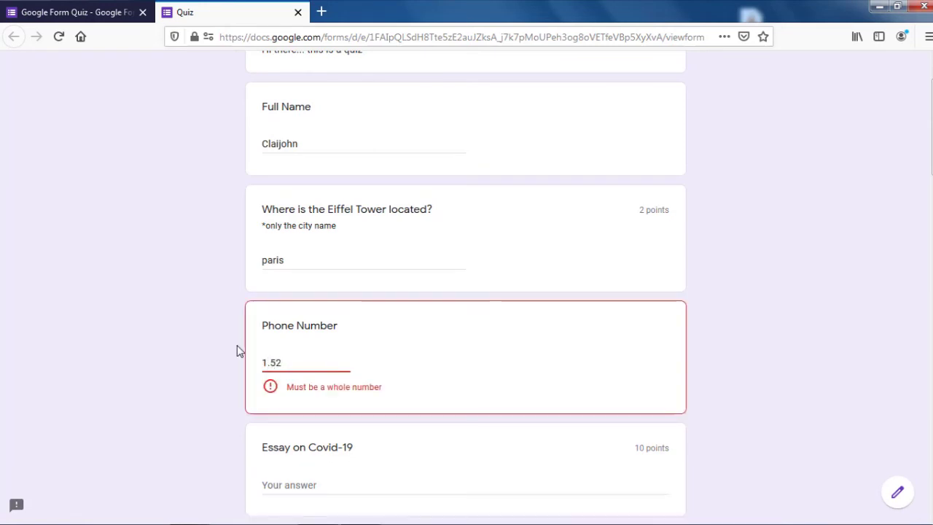
- Replace the decimal in the Phone Number answer with a whole-number phone number
{"action": "left_click_drag", "start_coordinate": [294, 364], "coordinate": [254, 364]}
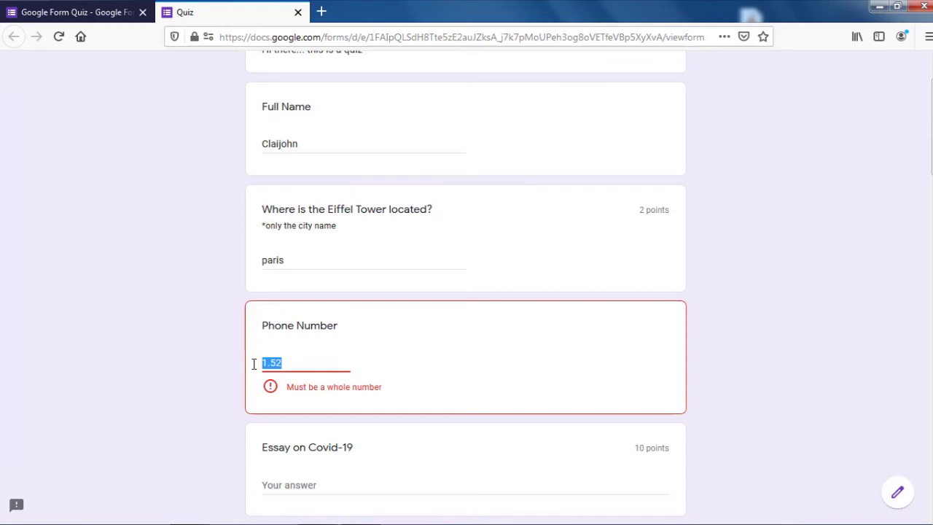
{"action": "type", "text": "83"}
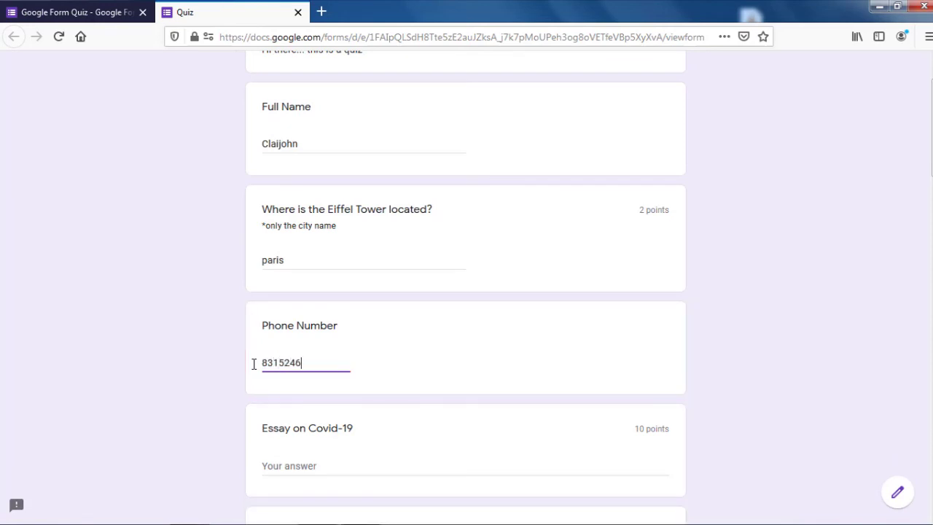
{"action": "scroll", "coordinate": [248, 368], "scroll_direction": "down", "scroll_amount": 2}
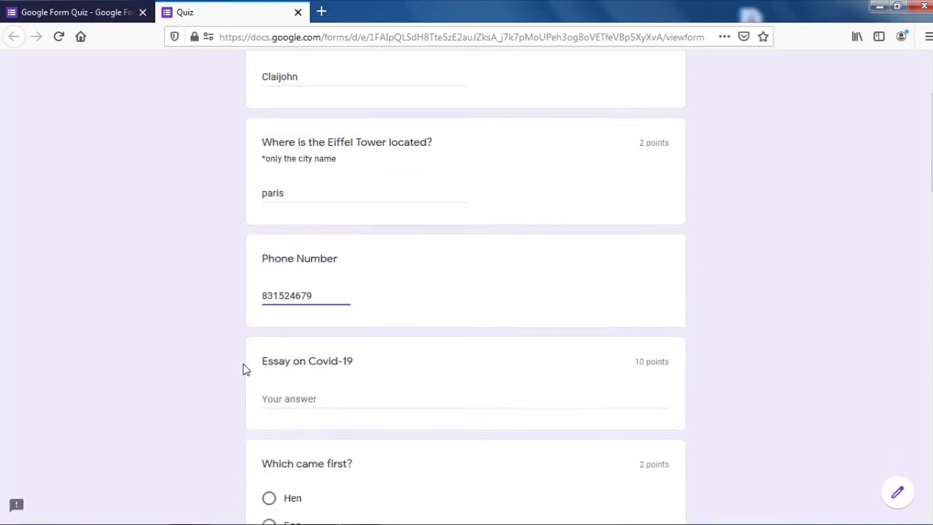
- Fill the Essay on Covid-19 answer with about ten lines of random placeholder text
{"action": "left_click", "coordinate": [321, 325]}
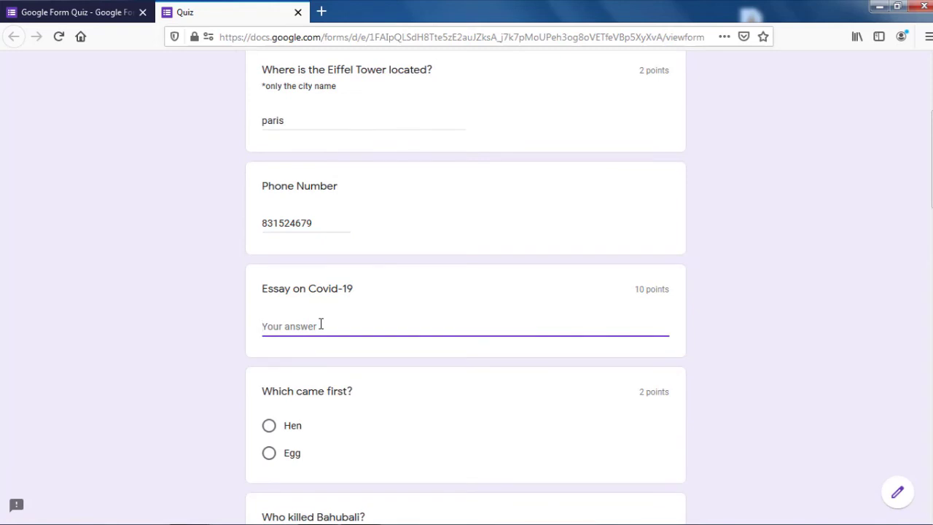
{"action": "type", "text": "afawkjf ajdarinfs niaos"}
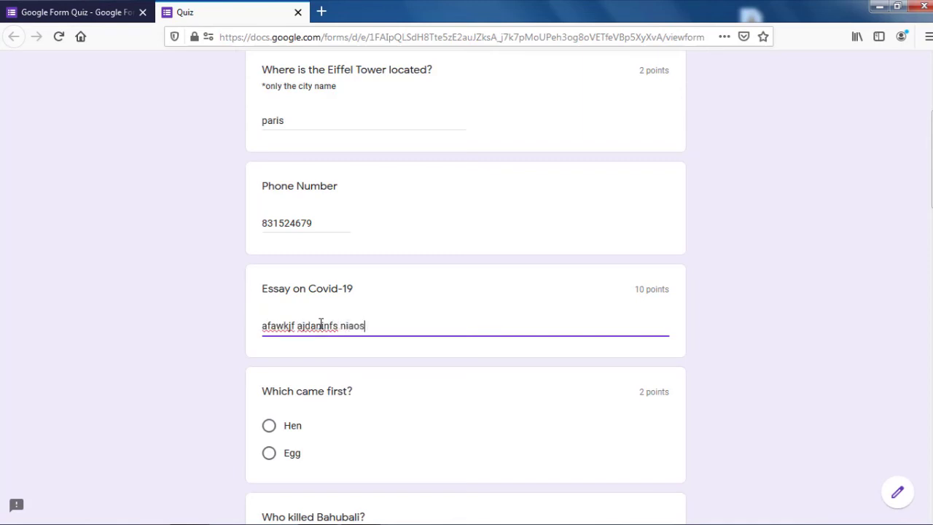
{"action": "type", "text": "nfnasiofn iansicnnasfc  kasnfioanifnfas  iasnfnaoic c nasoiniasnpnvsa nsaiocniosancsnciasc  coaisncishciosacnsac  csa iocnsacsacnsioac nascaksncisac cnsaocnsapnsac cpmpojgpoegm s,d v;cvposadvpodsvmsdv osandvpnsadpovnpodv  ;ascmas;onpovnposdv  vsmpovsopdovmdy sdvmpovepovsemdvsdv;lsdviosdvhiov sdovoievsdnvsd veiopnipovnklsdf eifvnoievndikv dcviosnviosdngviosdvikdsnb dpiognrngoirnb sdpvnorinborbj dfnvoivgneiownvioenv s vienviesnvoenvsevnse,. fvieovoiessienvse vsekvposevnseponvsepv"}
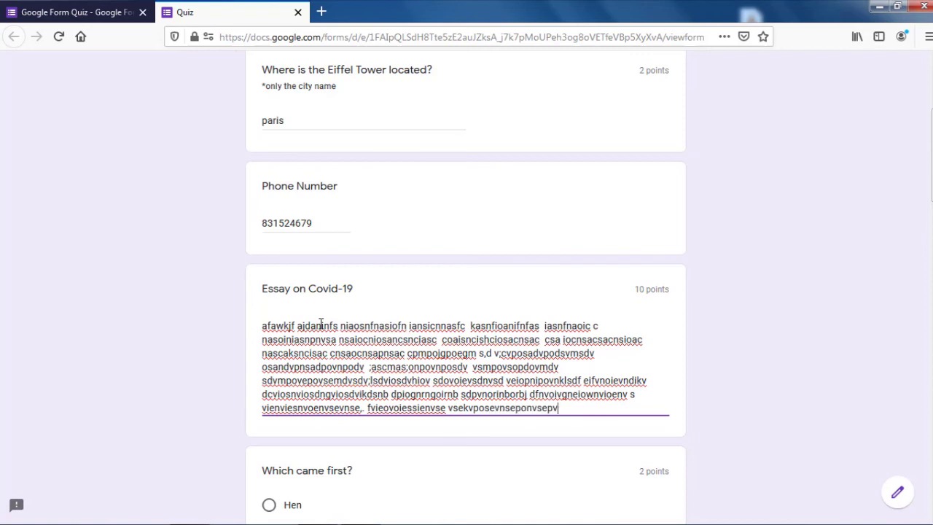
{"action": "type", "text": "se ofviseovpisenvsenvse vseinvsenvse"}
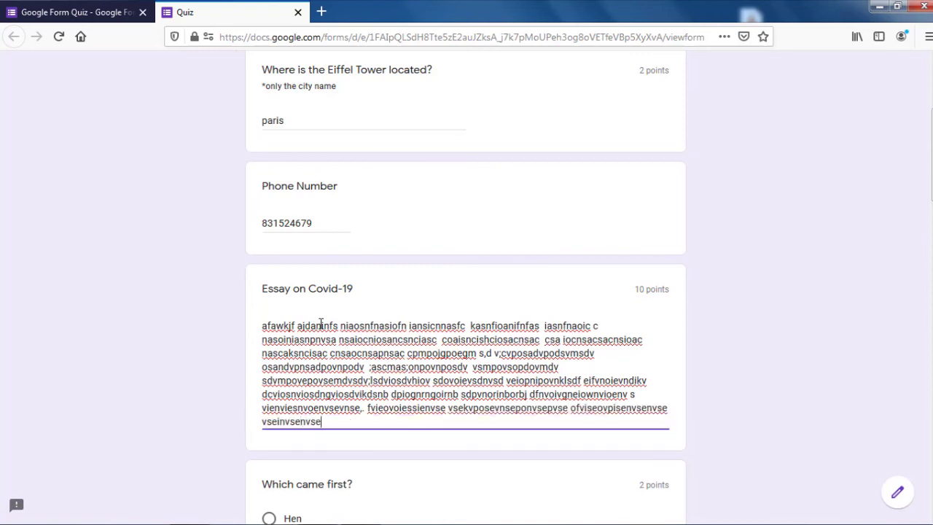
{"action": "type", "text": "vpsevmse vspovsioevnseipves fvpsiopions"}
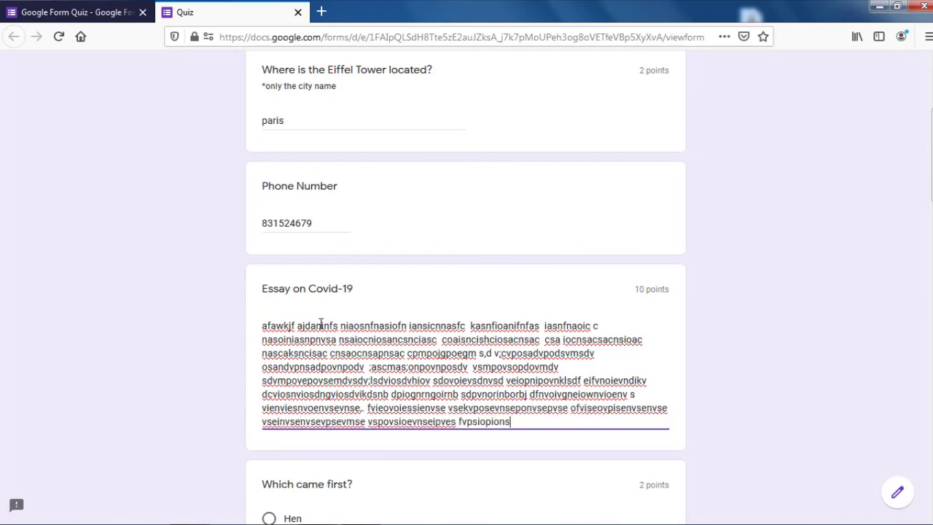
{"action": "type", "text": "mponievipsehnpvoise svoinsepiovnseipjf;slemgfse v"}
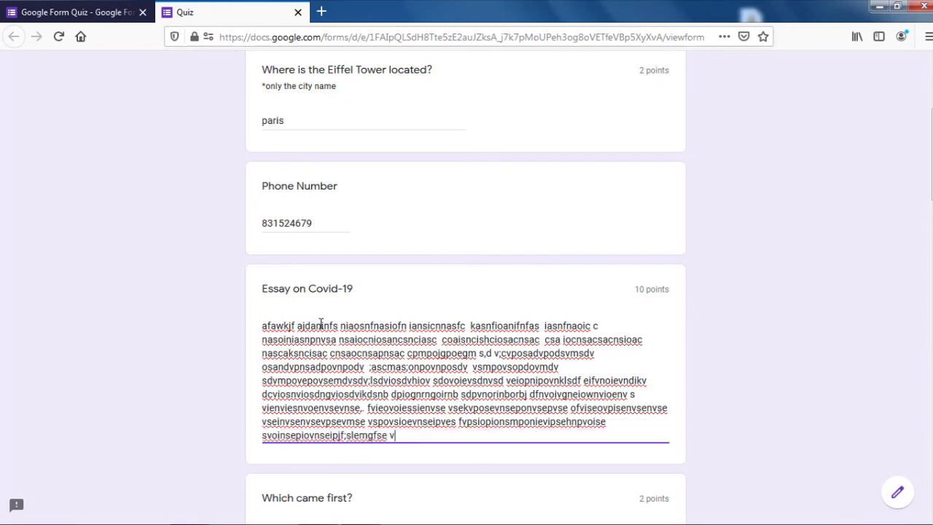
{"action": "type", "text": "poispenvenviogjpodsnbidfgbjfkxc "}
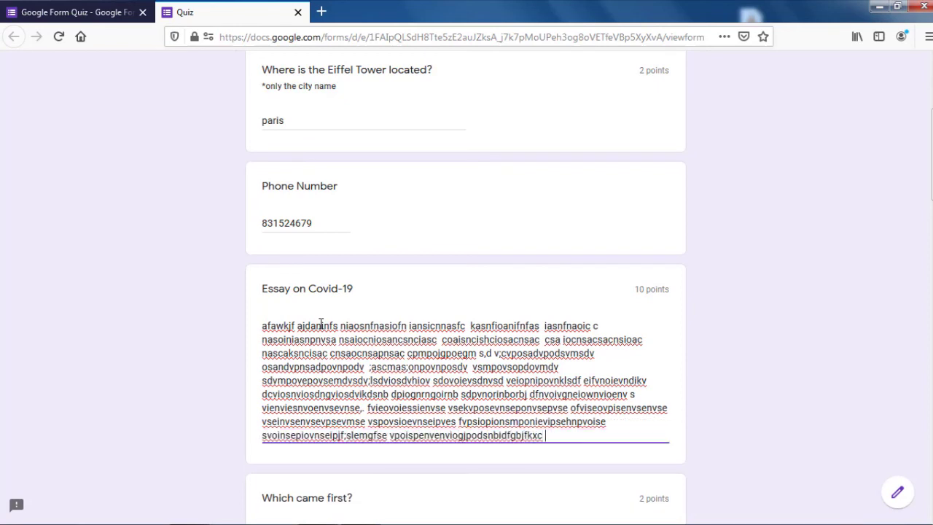
{"action": "type", "text": "piofjdnbfd bpfdbj pofdmbodmfbomdpofb podfbjpfbjp9fbjdpofjbpo"}
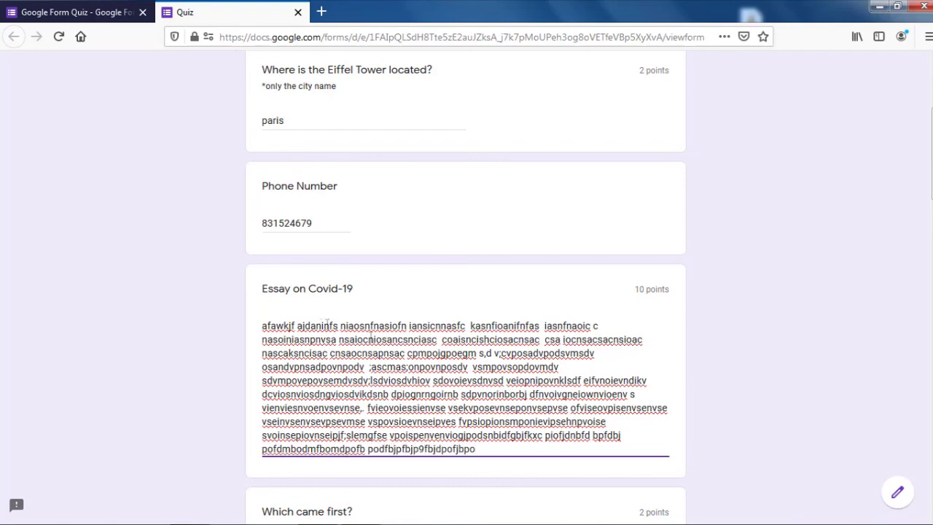
- Return to the form editor and set the Essay on Covid-19 question's length validation to a maximum character count of 300
{"action": "left_click", "coordinate": [85, 8]}
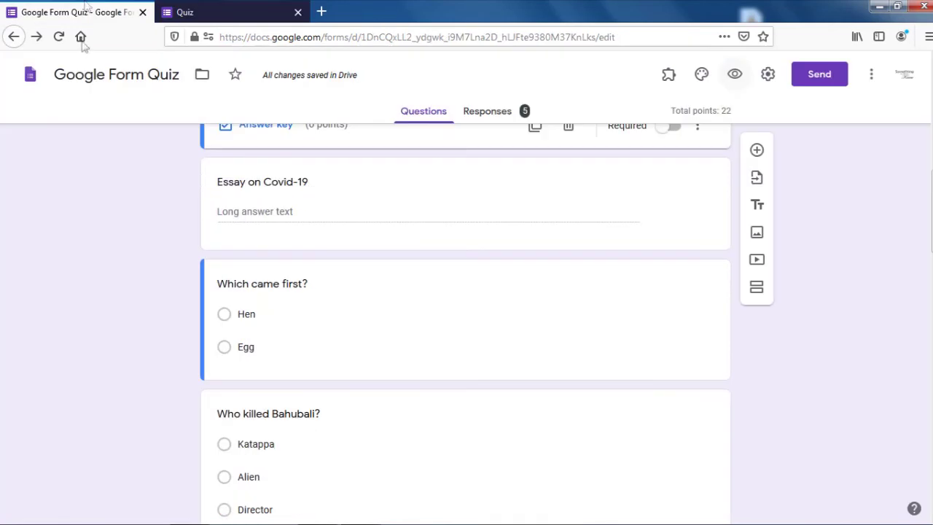
{"action": "left_click", "coordinate": [365, 204]}
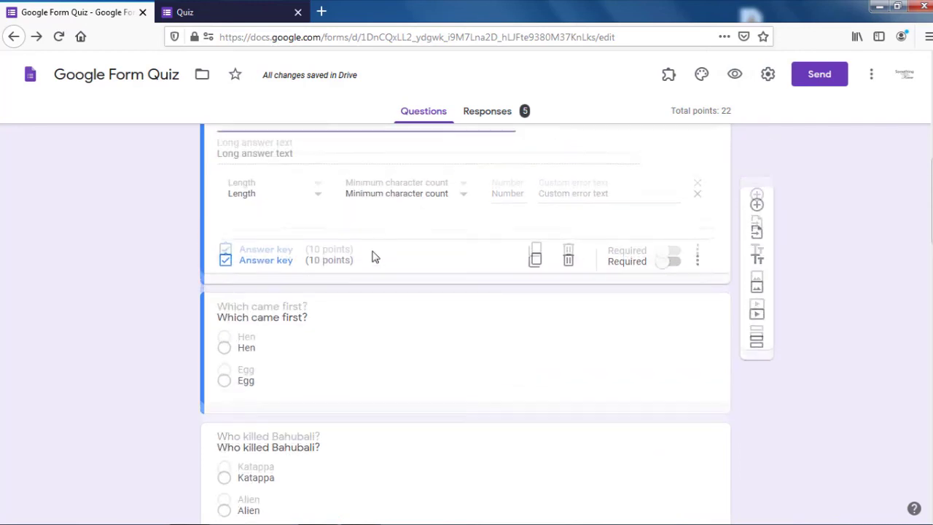
{"action": "scroll", "coordinate": [420, 248], "scroll_direction": "up", "scroll_amount": 2}
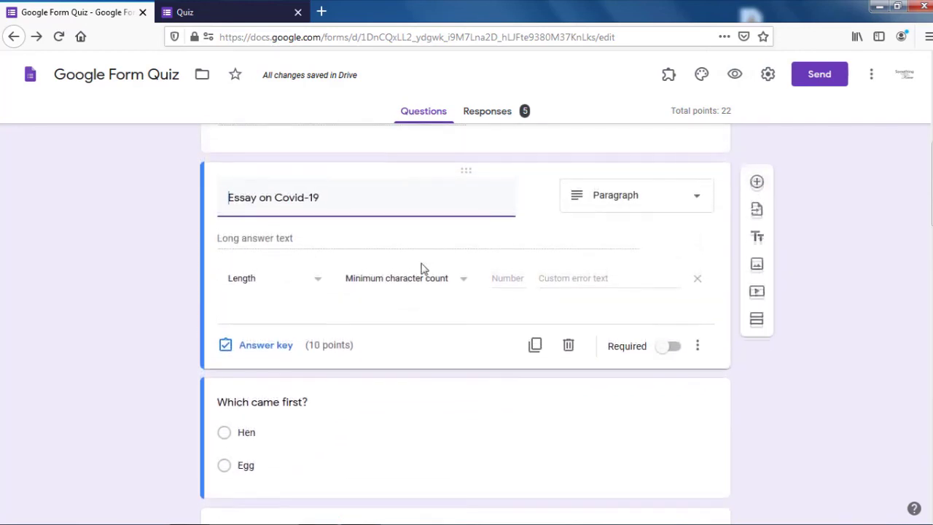
{"action": "left_click", "coordinate": [426, 284]}
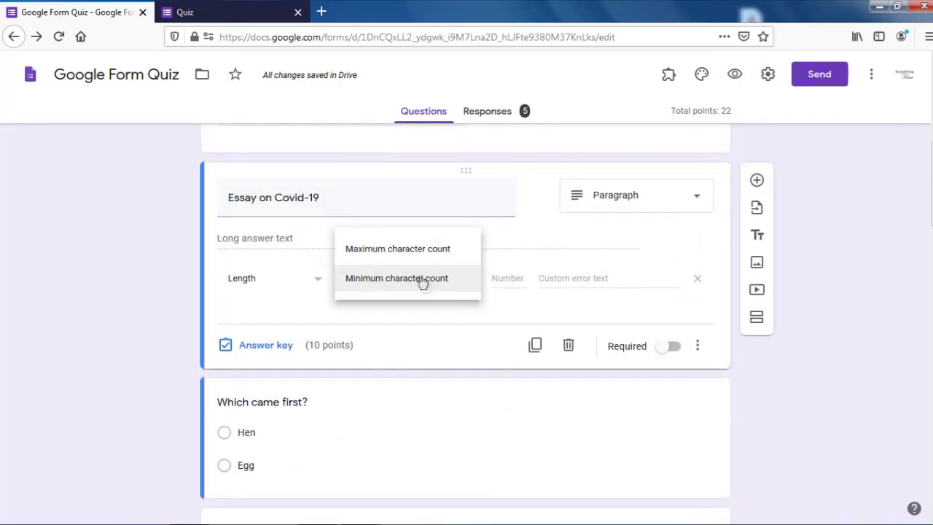
{"action": "left_click", "coordinate": [413, 248]}
{"action": "left_click", "coordinate": [515, 278]}
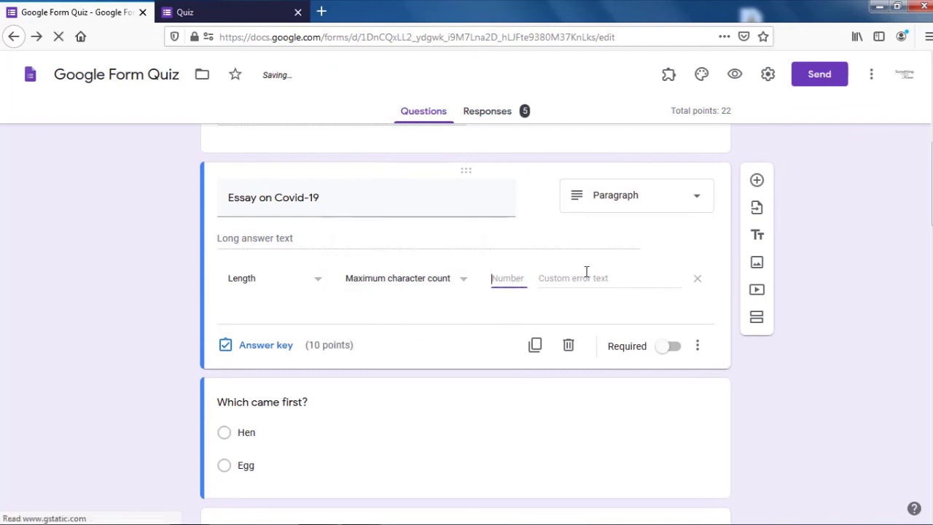
{"action": "type", "text": "300"}
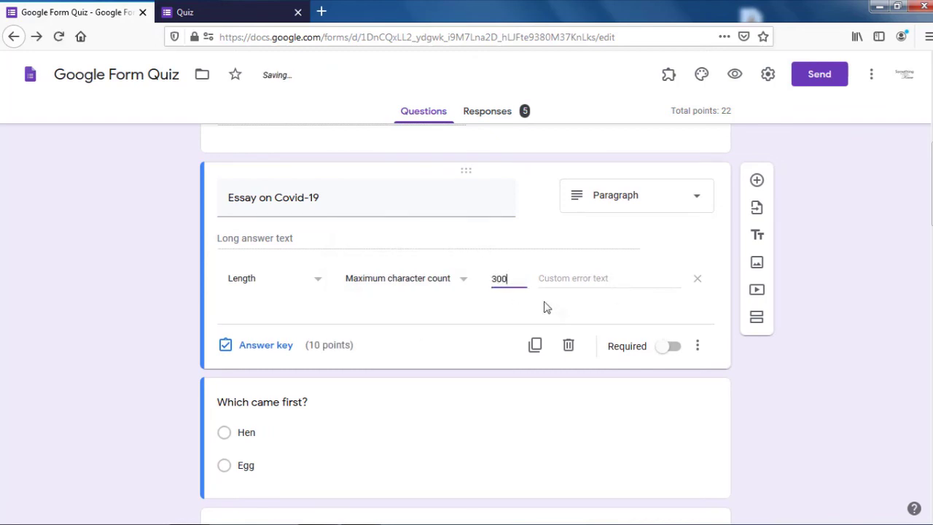
- Go back to the quiz preview and reload it, discarding the answers already entered
{"action": "key", "text": "ctrl+Tab"}
{"action": "type", "text": "dvmdvdso"}
{"action": "key", "text": "F5"}
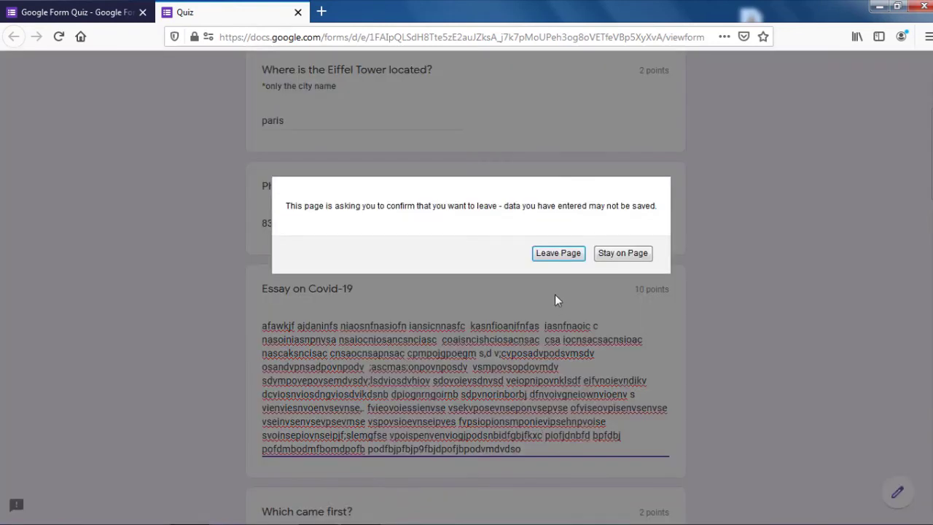
{"action": "left_click", "coordinate": [558, 253]}
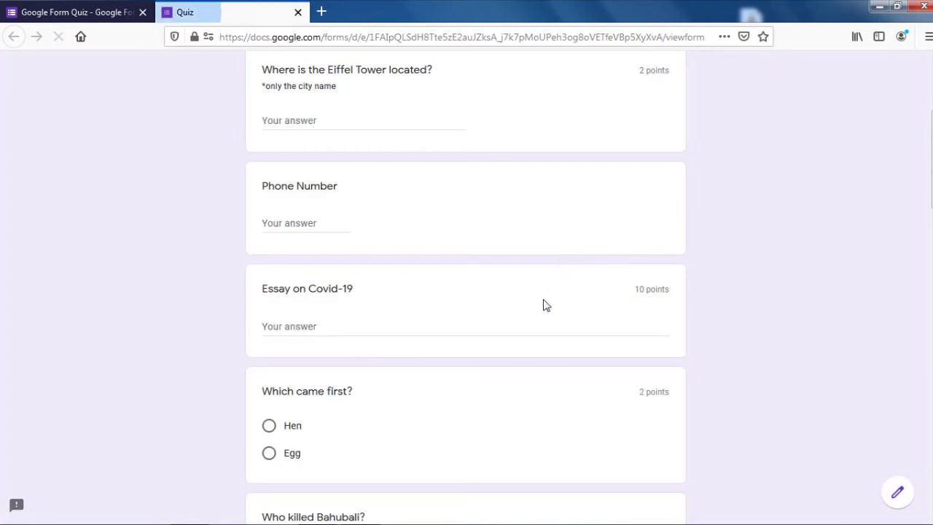
- Enter the respondent's full name and answer the Eiffel Tower question with "paris"
{"action": "left_click", "coordinate": [354, 122]}
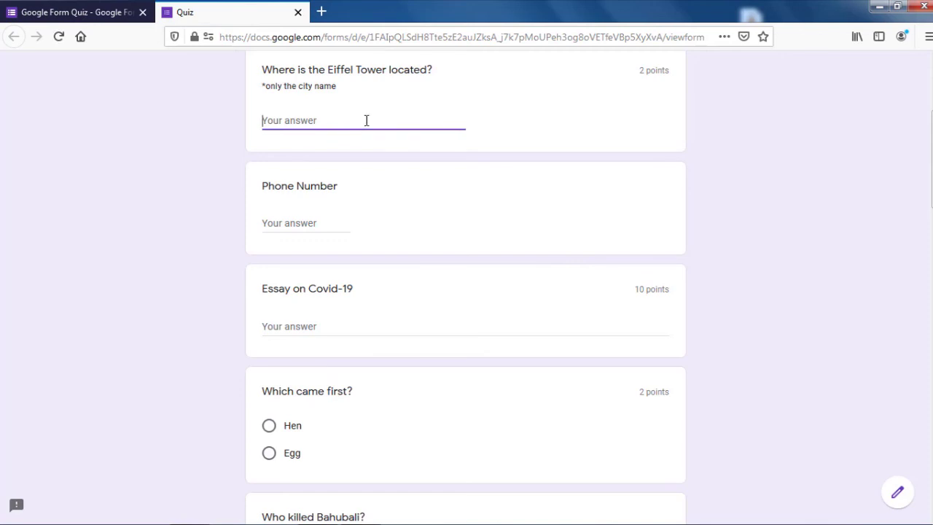
{"action": "scroll", "coordinate": [366, 124], "scroll_direction": "up", "scroll_amount": 3}
{"action": "left_click", "coordinate": [323, 212]}
{"action": "type", "text": "Cl"}
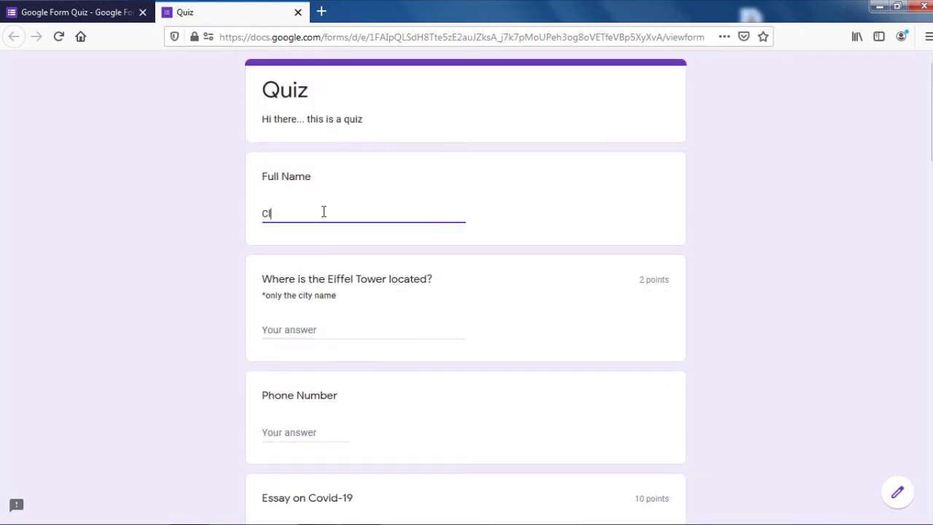
{"action": "type", "text": "aijohn"}
{"action": "left_click", "coordinate": [336, 332]}
{"action": "type", "text": "paris"}
- Test the Phone Number validation with the text "svdsvdsv" and replace it with a whole-number phone number
{"action": "scroll", "coordinate": [336, 332], "scroll_direction": "down", "scroll_amount": 3}
{"action": "left_click", "coordinate": [297, 290]}
{"action": "left_click", "coordinate": [301, 289]}
{"action": "type", "text": "svdsvdsv"}
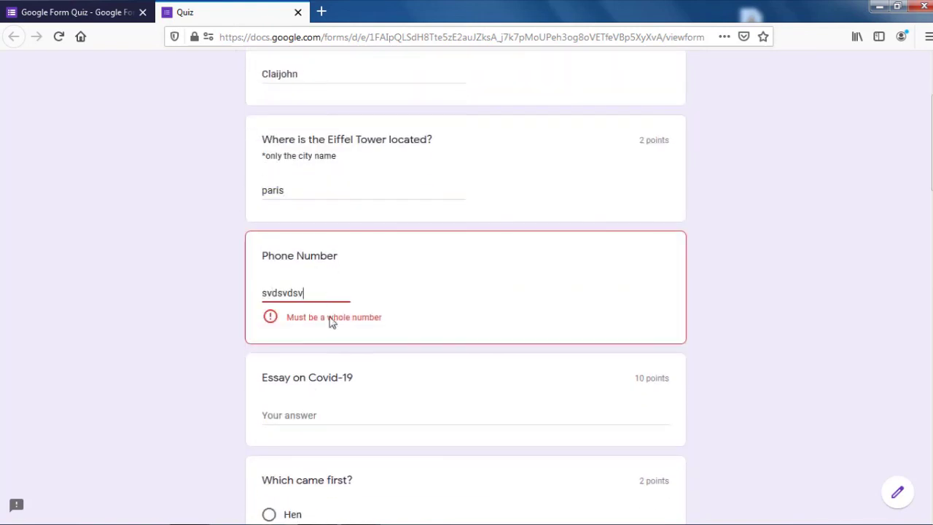
{"action": "left_click_drag", "start_coordinate": [319, 293], "coordinate": [242, 289]}
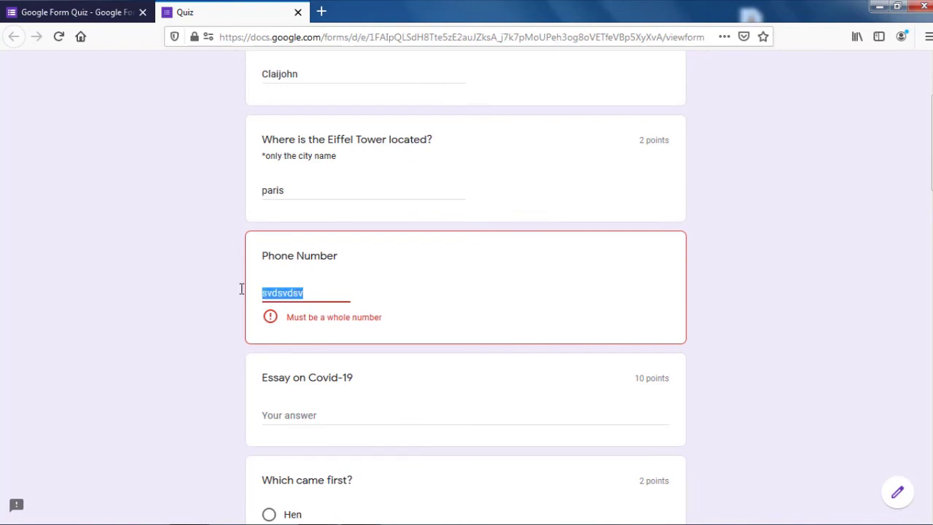
{"action": "type", "text": "86412579"}
- Test the essay's length limit by filling the Essay on Covid-19 answer with random text longer than 300 characters
{"action": "scroll", "coordinate": [241, 289], "scroll_direction": "down", "scroll_amount": 3}
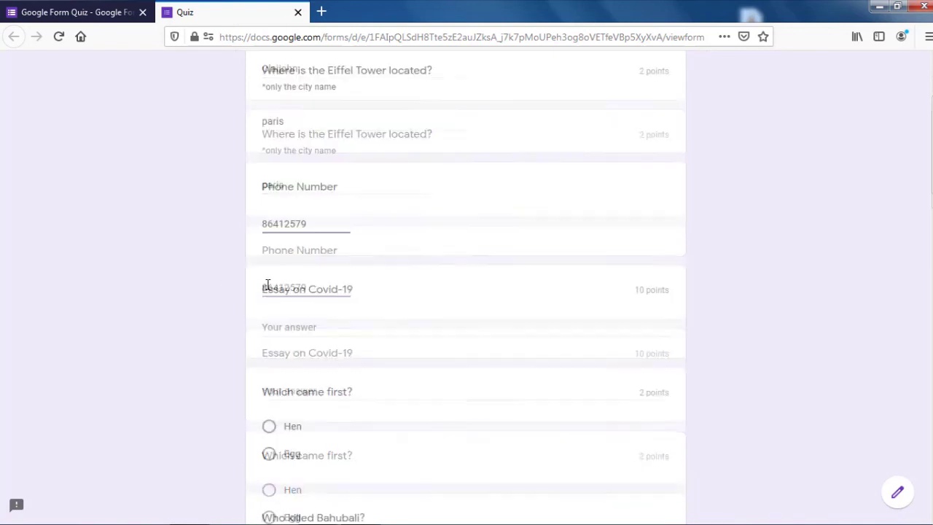
{"action": "left_click", "coordinate": [345, 182]}
{"action": "type", "text": "ksdjbvsd bcsdiuosdnvhsd vni"}
{"action": "type", "text": "odsvnoivoidsnv sd"}
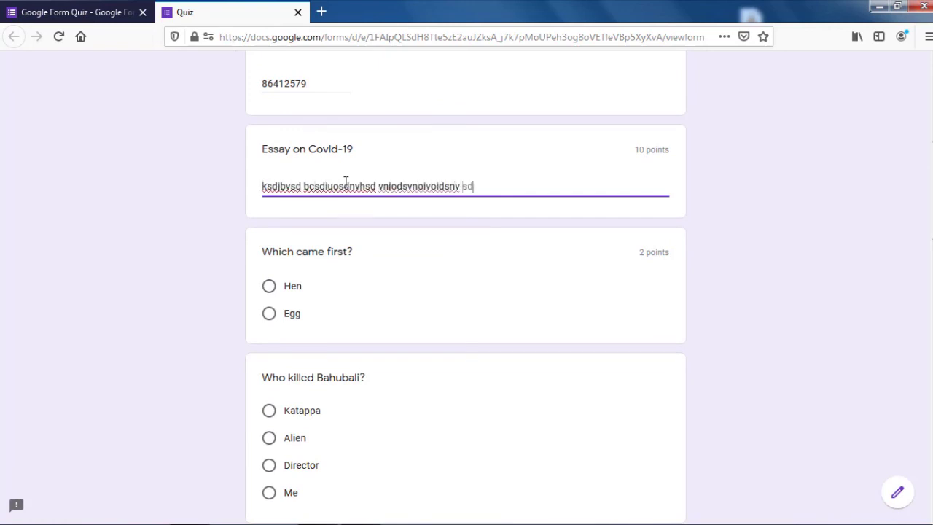
{"action": "type", "text": "vodivoisdvpdsmvds vsdivsdnoidsnvds vlkdsvoisdiovids"}
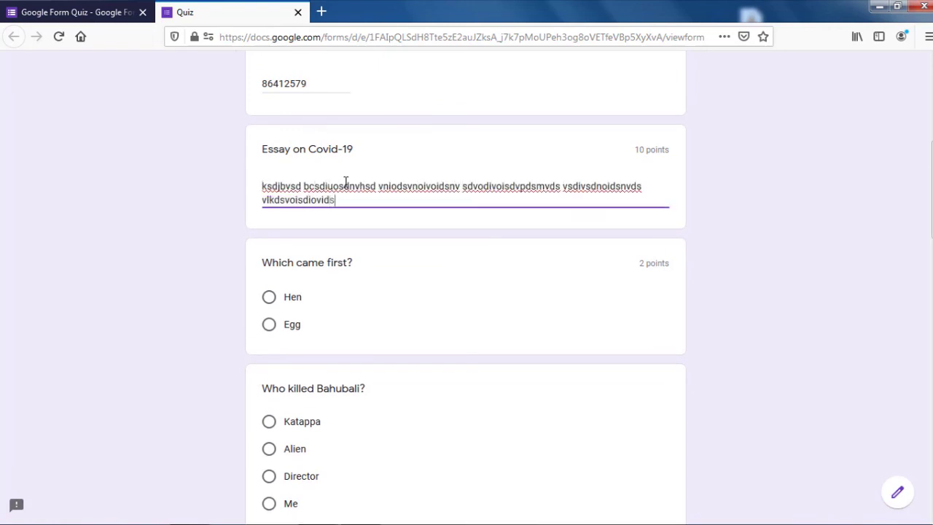
{"action": "type", "text": "v sdlksdndsnoisdnoipsd vlksdlvsopisdiovndsv "}
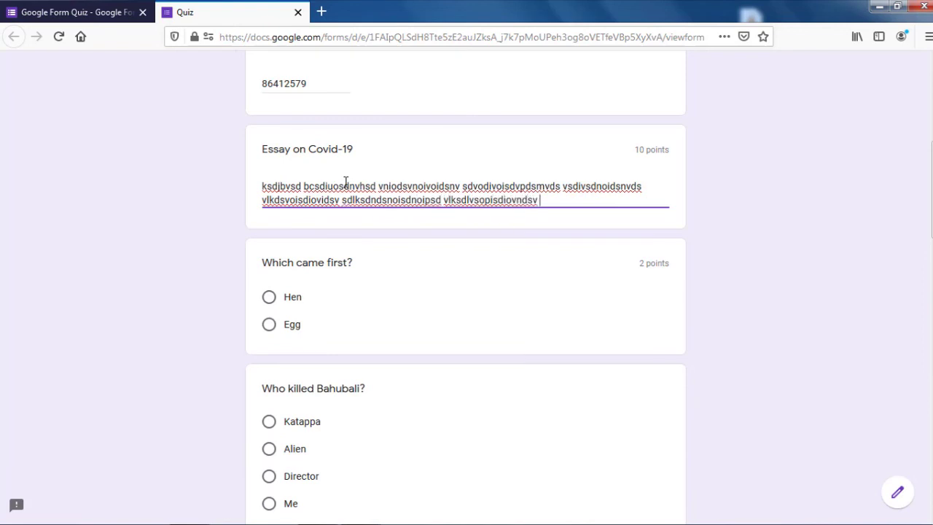
{"action": "type", "text": "dslkvnosdinvoidsnvoidsvdkls vdsvdsindsmv dsmovmsdo"}
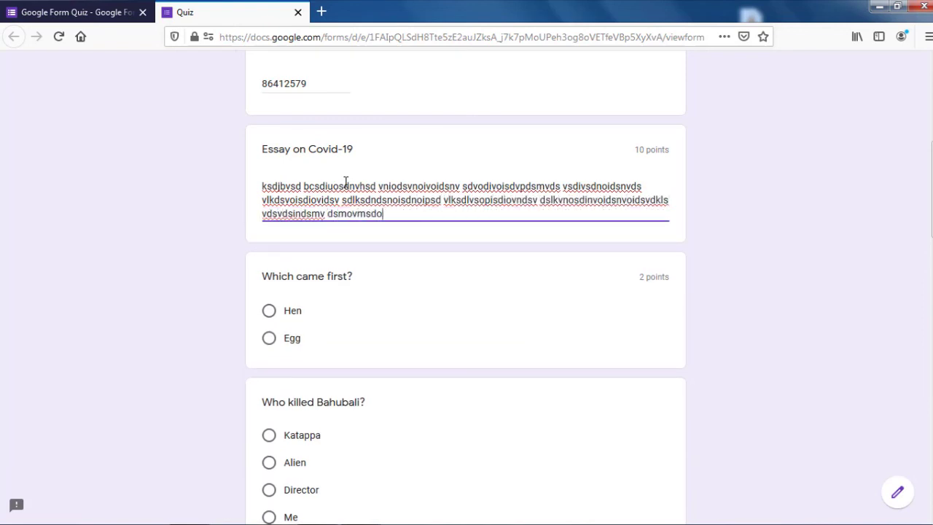
{"action": "type", "text": "iviodsjvdsk vpsodimv;ldsvmp;dsomvsd vpmvlsdmviodsk v"}
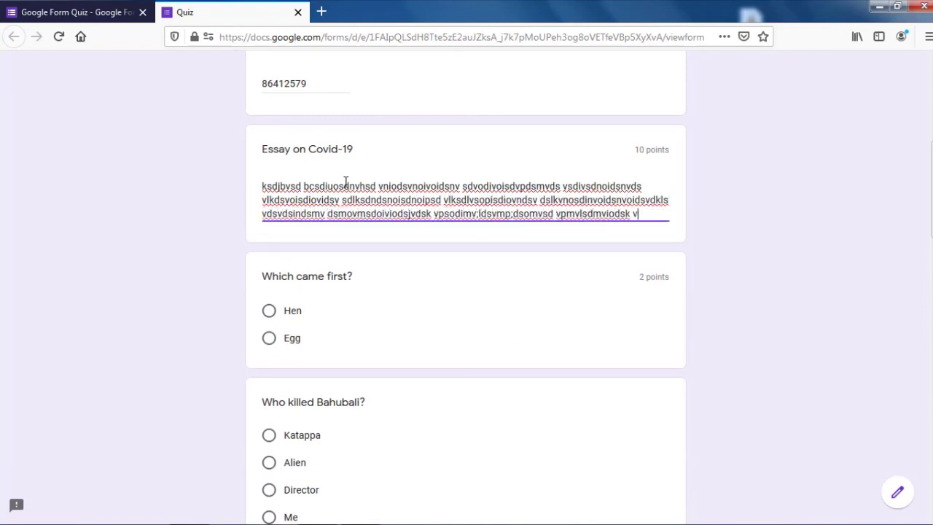
{"action": "type", "text": "dvpsmdpoivmdsmvds vosidvmospdmvpoisdy sdvoisdnvoisdmvpoisdvm sdvpoisdvopi"}
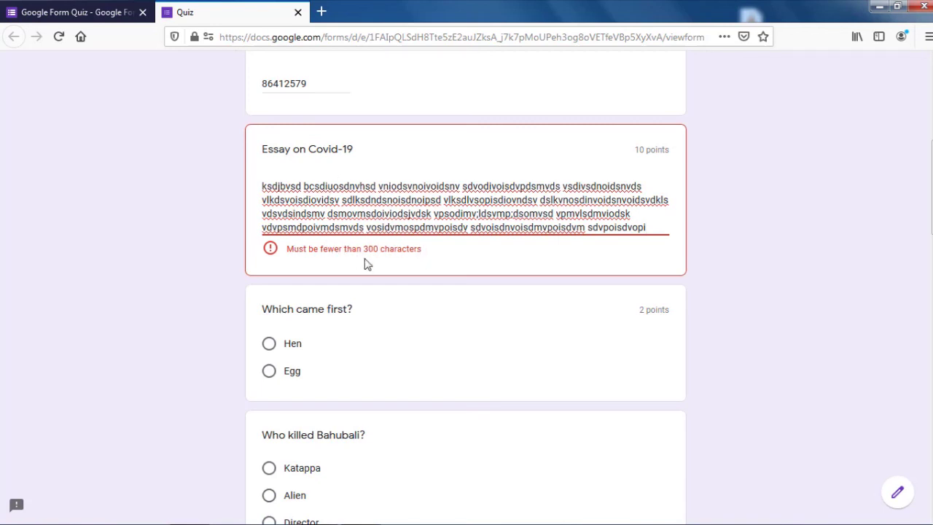
- Try to submit the quiz with the over-long essay answer
{"action": "scroll", "coordinate": [410, 404], "scroll_direction": "down", "scroll_amount": 8}
{"action": "scroll", "coordinate": [315, 459], "scroll_direction": "down", "scroll_amount": 5}
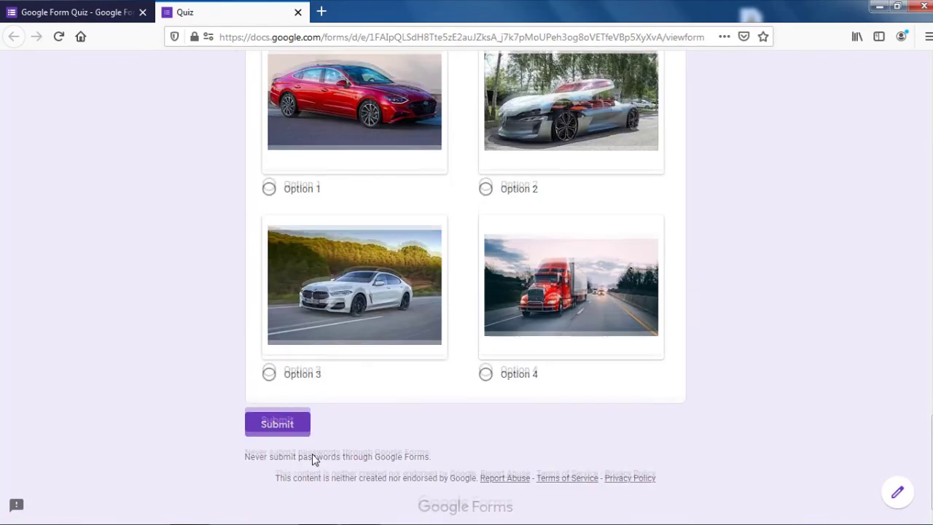
{"action": "left_click", "coordinate": [303, 423]}
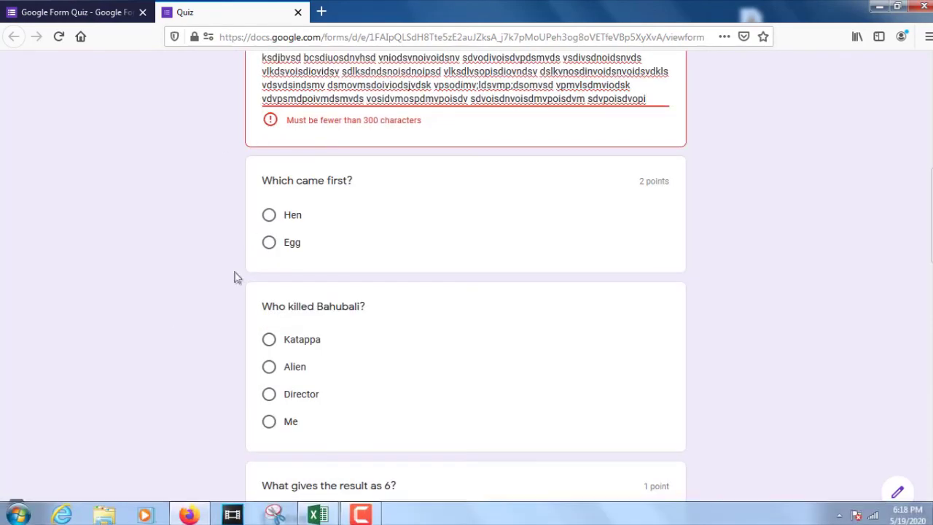
- Shorten the Essay on Covid-19 answer to under 300 characters by deleting the end of its last line after "sdvo"
{"action": "scroll", "coordinate": [352, 305], "scroll_direction": "up", "scroll_amount": 4}
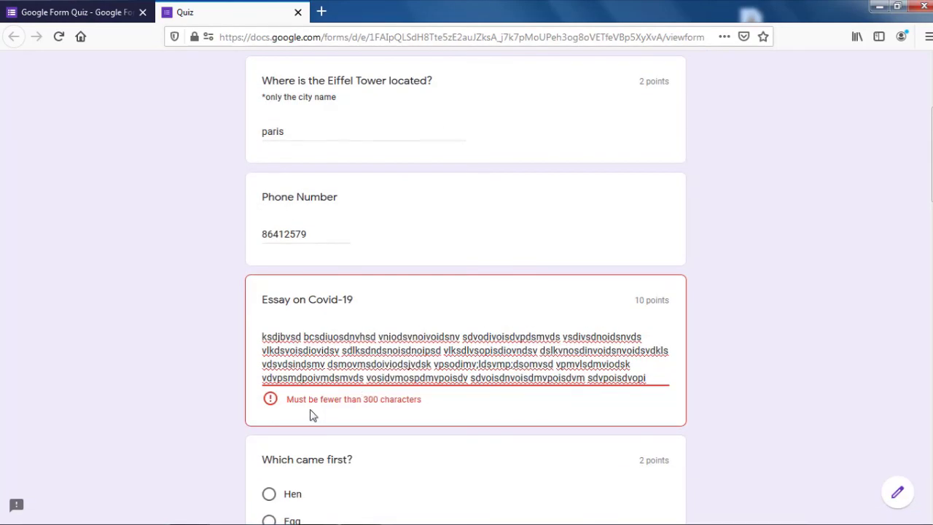
{"action": "left_click_drag", "start_coordinate": [657, 377], "coordinate": [490, 379]}
{"action": "key", "text": "BackSpace"}
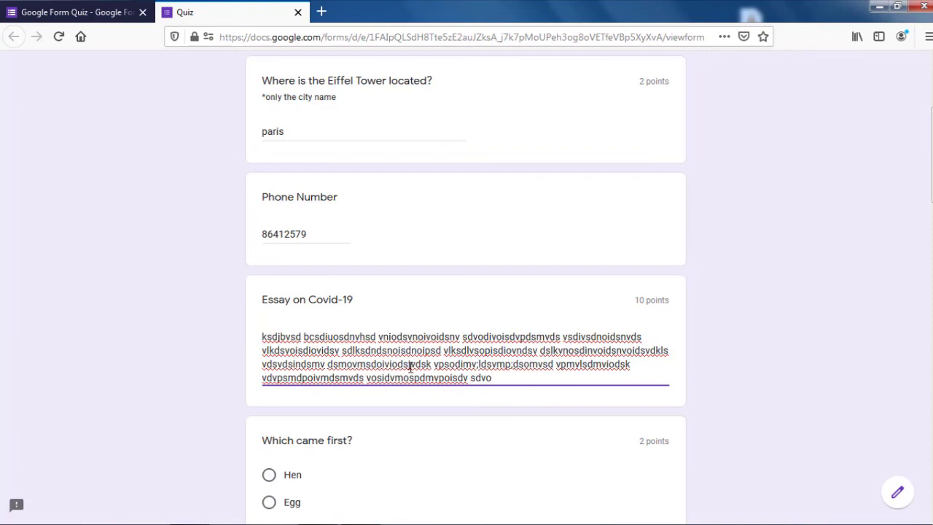
{"action": "scroll", "coordinate": [411, 367], "scroll_direction": "down", "scroll_amount": 15}
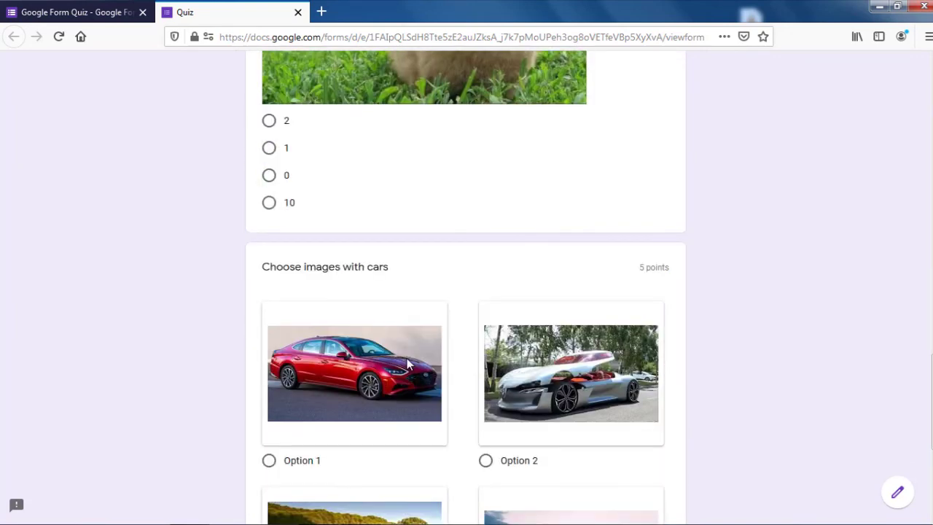
- Enter "paris" again as the answer to the question on where the Eiffel Tower is located
{"action": "scroll", "coordinate": [479, 366], "scroll_direction": "down", "scroll_amount": 5}
{"action": "scroll", "coordinate": [479, 365], "scroll_direction": "up", "scroll_amount": 12}
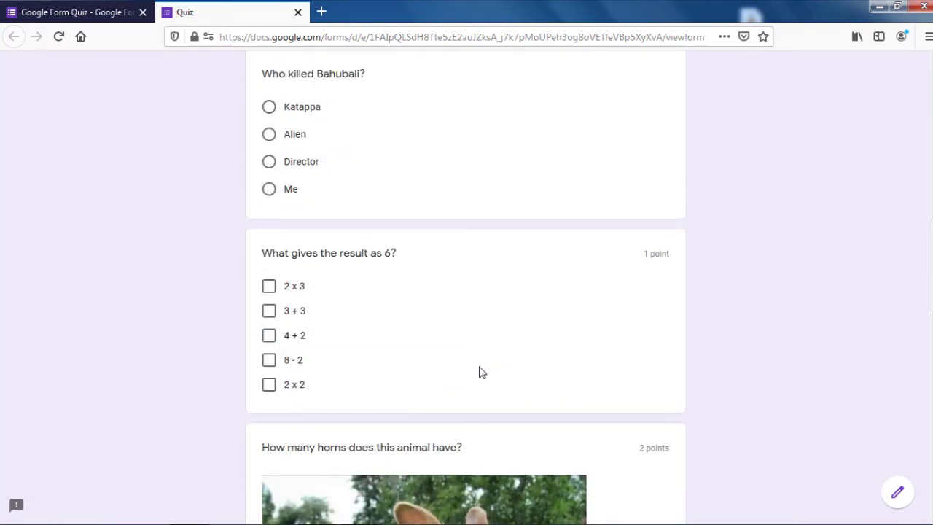
{"action": "scroll", "coordinate": [480, 372], "scroll_direction": "up", "scroll_amount": 5}
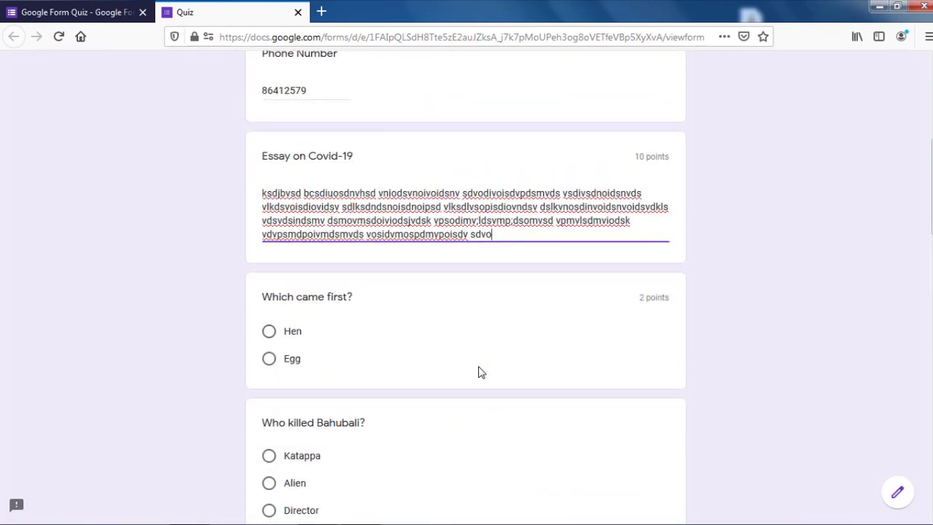
{"action": "scroll", "coordinate": [480, 371], "scroll_direction": "up", "scroll_amount": 1}
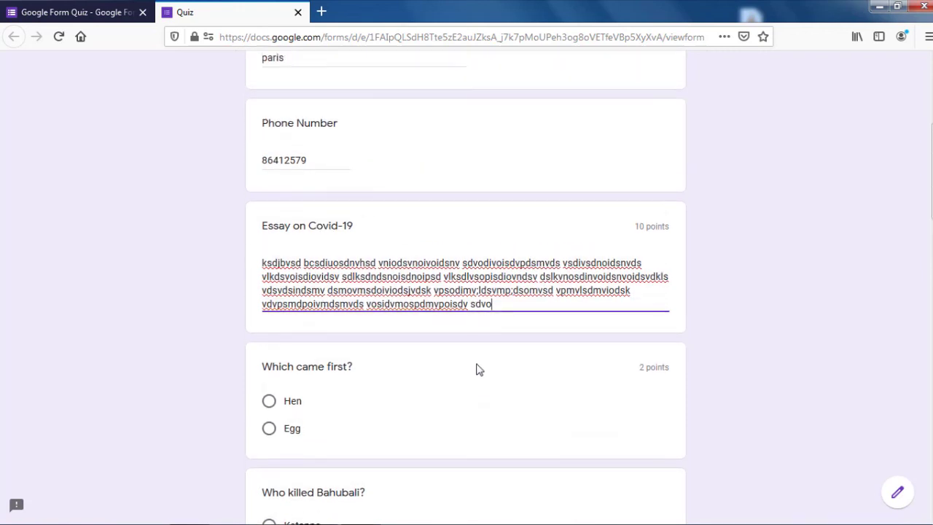
{"action": "scroll", "coordinate": [325, 194], "scroll_direction": "up", "scroll_amount": 2}
{"action": "double_click", "coordinate": [278, 198]}
{"action": "type", "text": "Paris"}
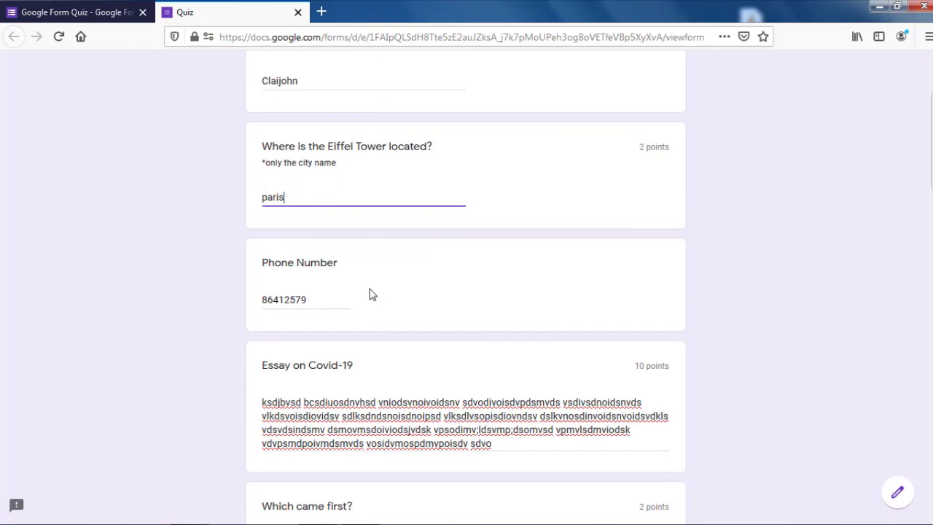
- Submit the quiz and open its score page to check how the Eiffel Tower answer was graded
{"action": "scroll", "coordinate": [371, 292], "scroll_direction": "down", "scroll_amount": 15}
{"action": "left_click", "coordinate": [256, 421]}
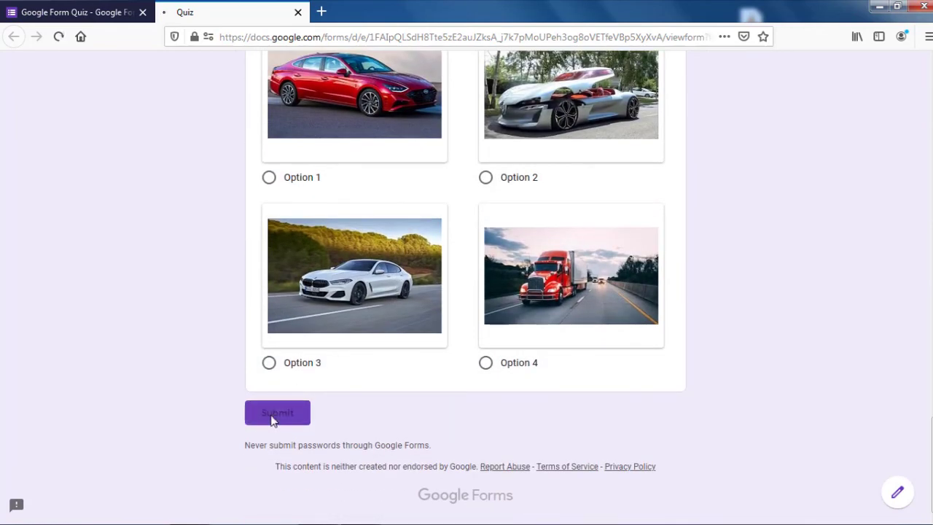
{"action": "left_click", "coordinate": [302, 171]}
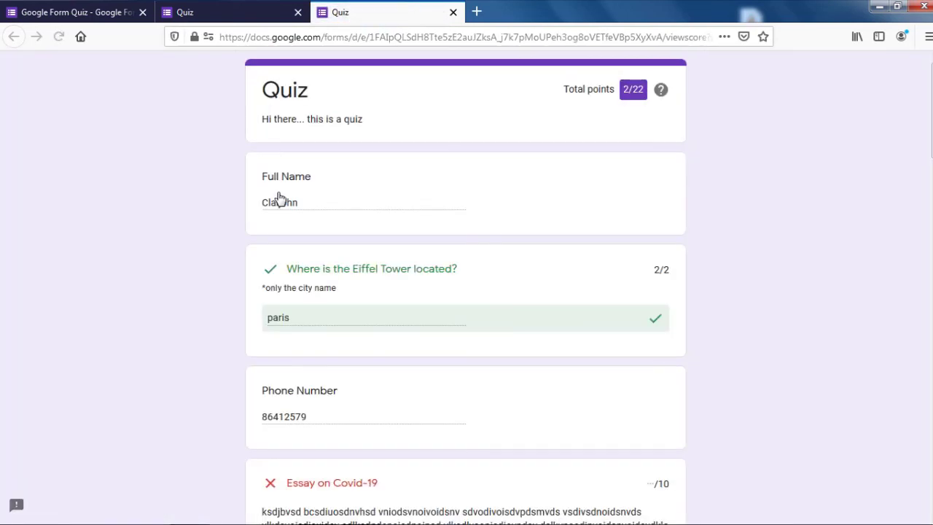
{"action": "scroll", "coordinate": [282, 203], "scroll_direction": "down", "scroll_amount": 2}
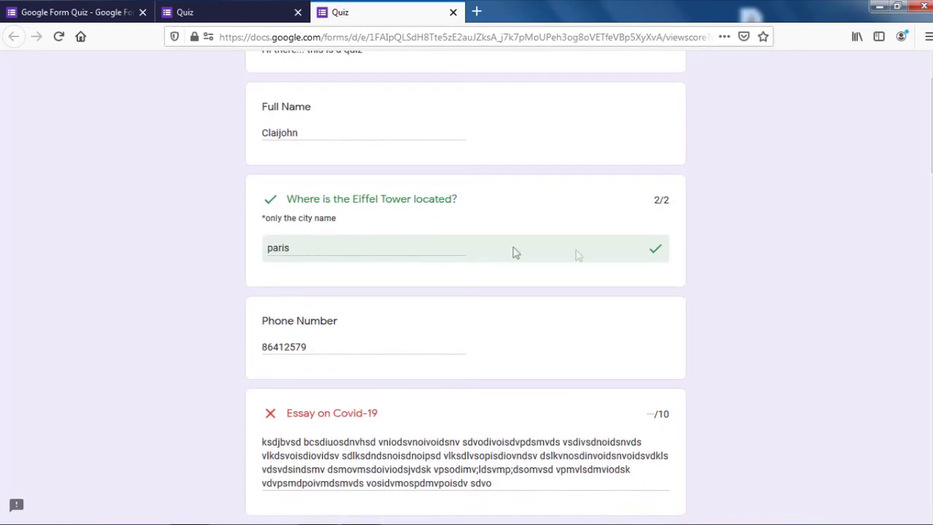
- Return to the form editor and open the Eiffel Tower question to examine its description and accepted answers
{"action": "left_click", "coordinate": [238, 5]}
{"action": "left_click", "coordinate": [108, 6]}
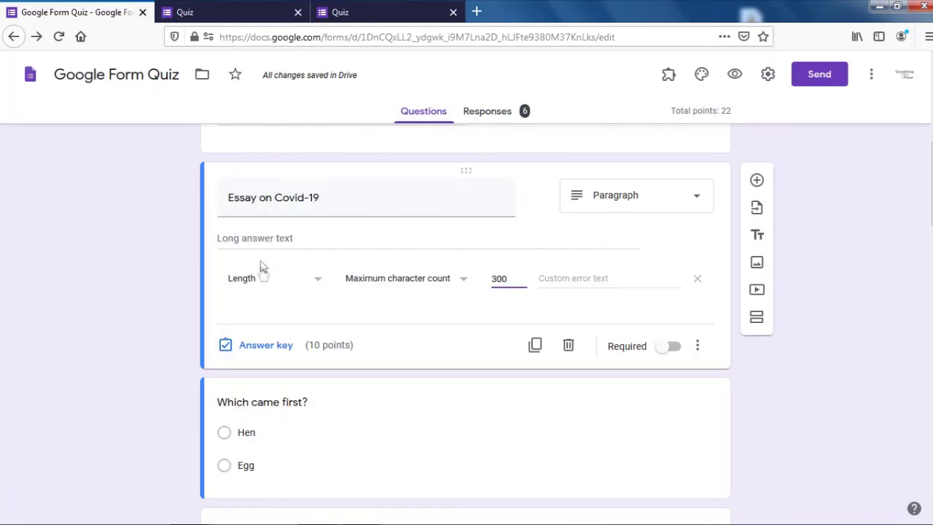
{"action": "scroll", "coordinate": [269, 298], "scroll_direction": "up", "scroll_amount": 5}
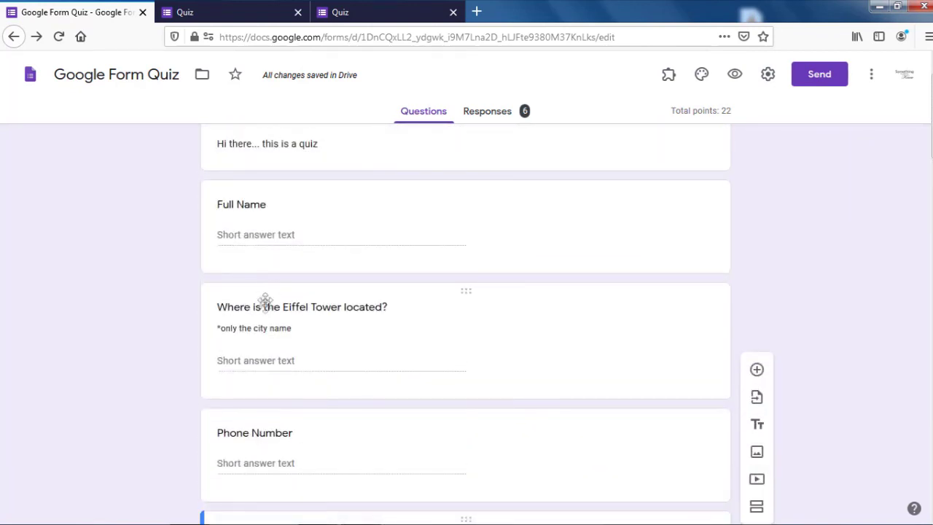
{"action": "left_click", "coordinate": [427, 325]}
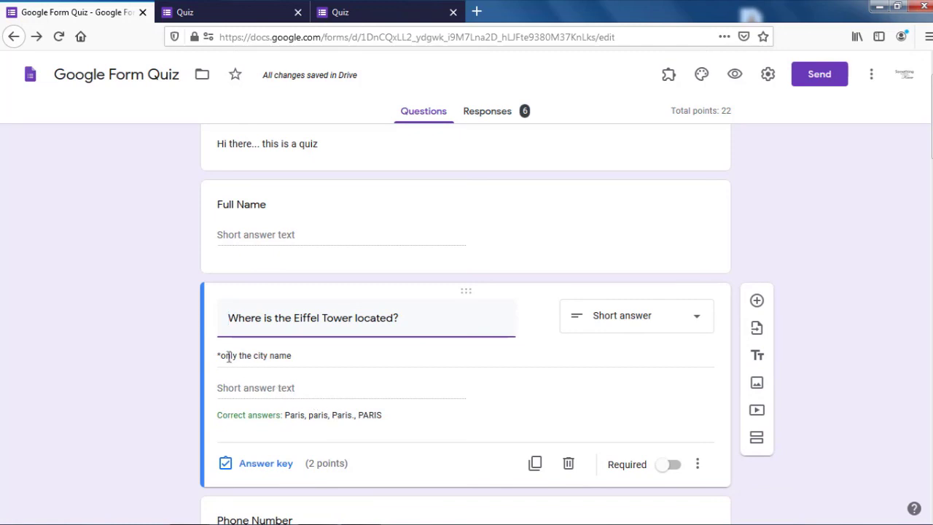
{"action": "left_click_drag", "start_coordinate": [221, 355], "coordinate": [292, 355]}
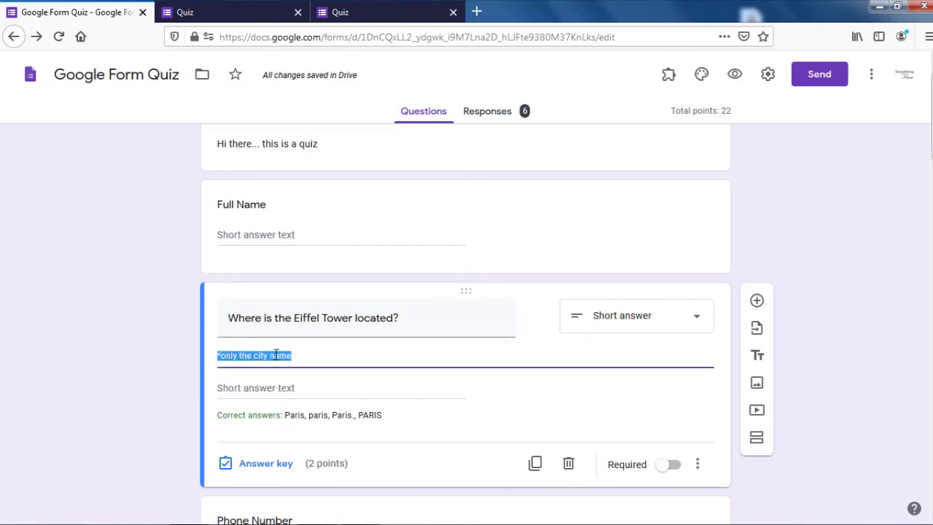
{"action": "left_click", "coordinate": [325, 355]}
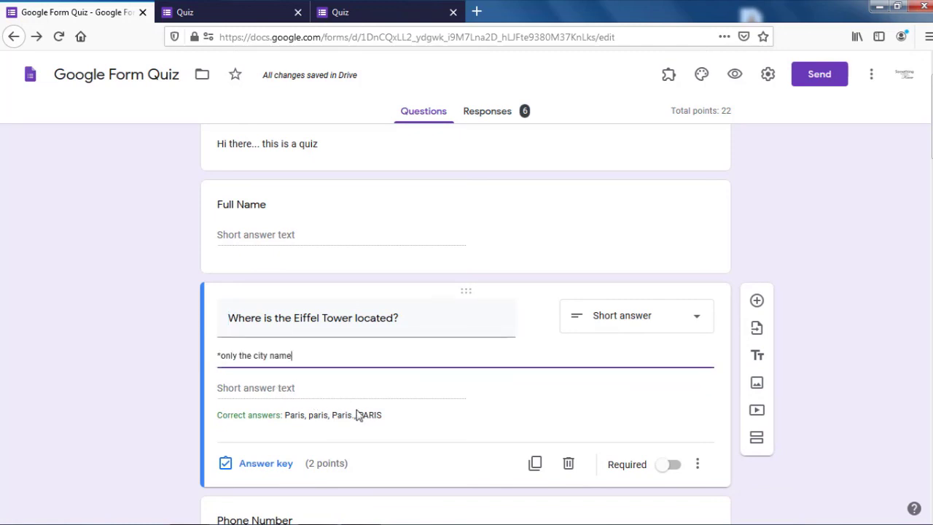